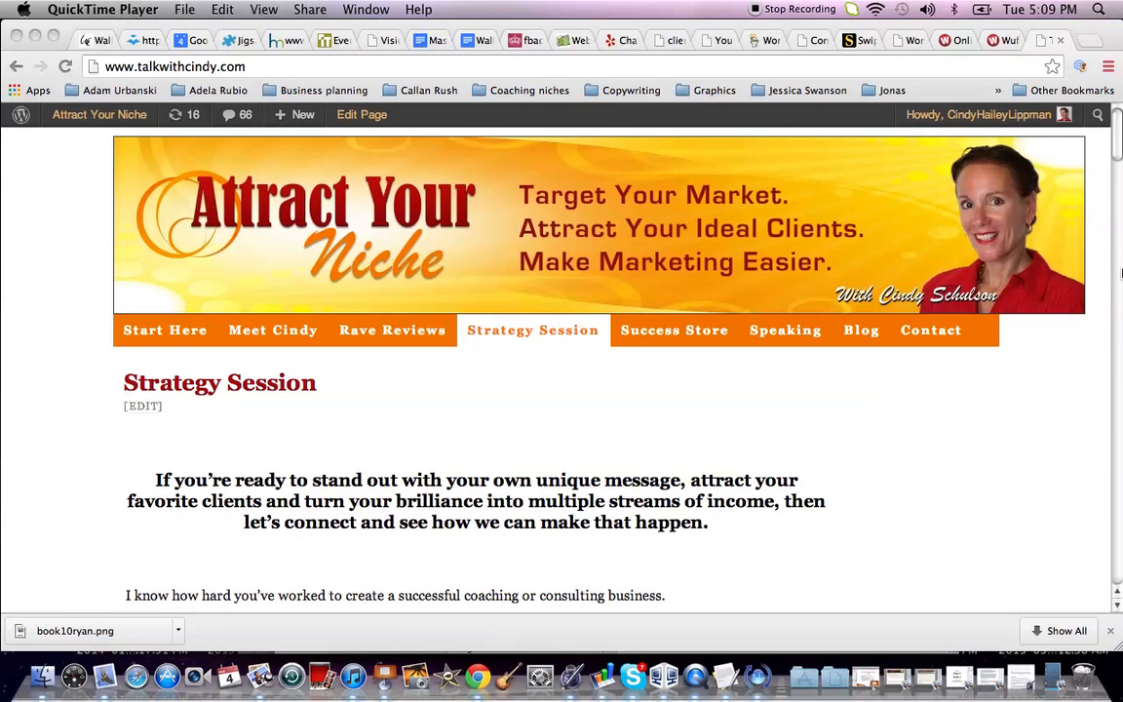
- Review the Strategy Session page's introduction, session benefits, testimonials, application form and the list of who the session is for
left_click(1119, 144)
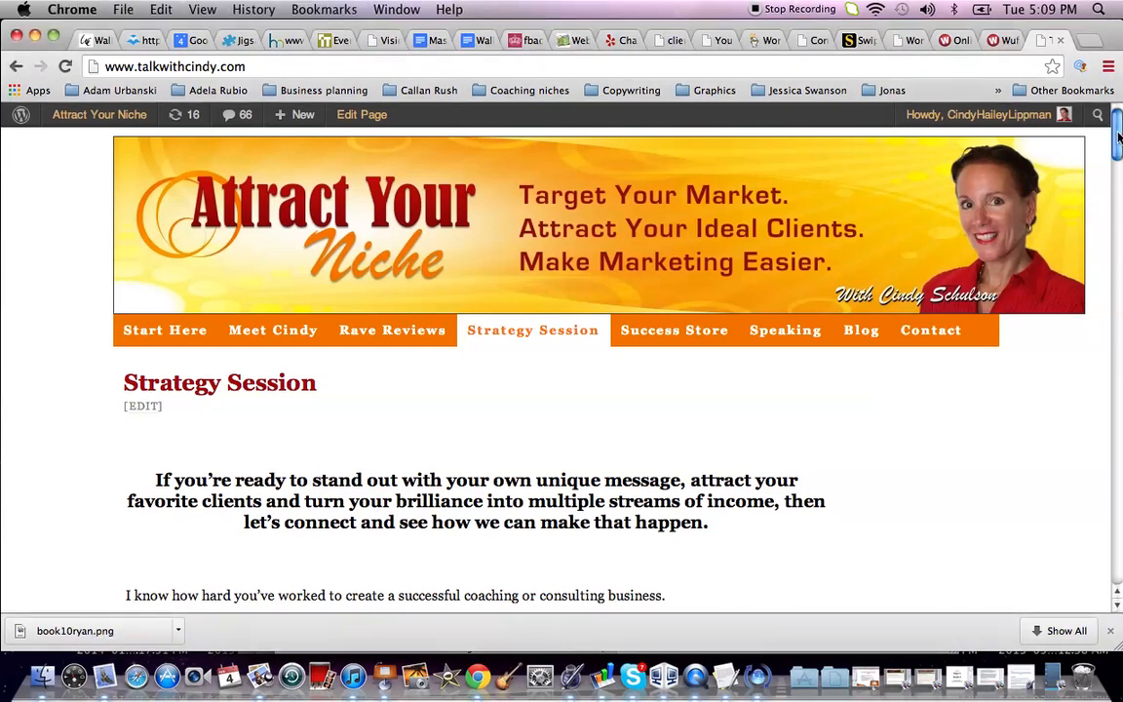
scroll(1118, 139, "down", 1)
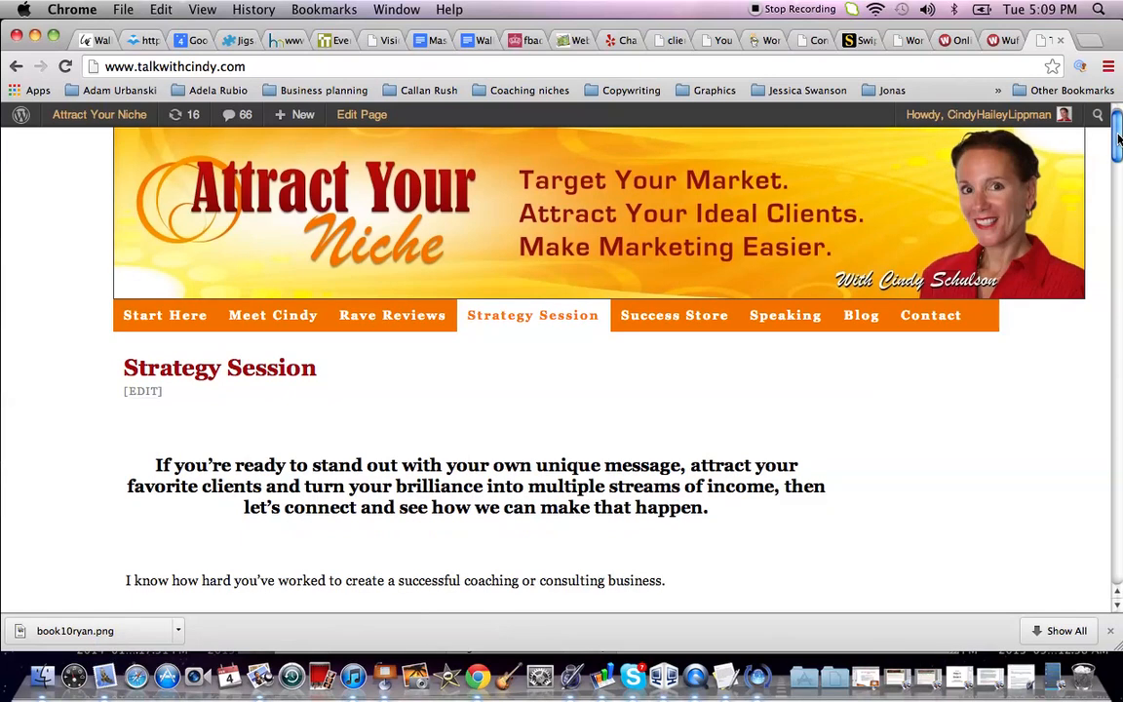
left_click_drag(1118, 139, 1117, 161)
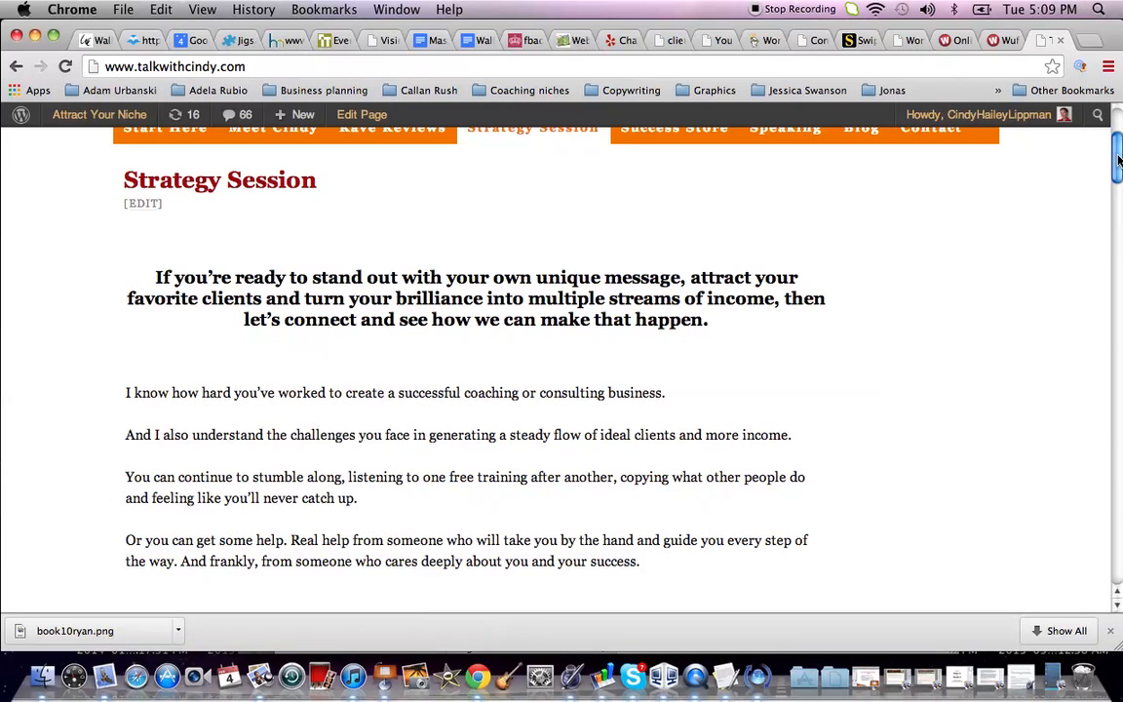
left_click_drag(1118, 161, 1118, 168)
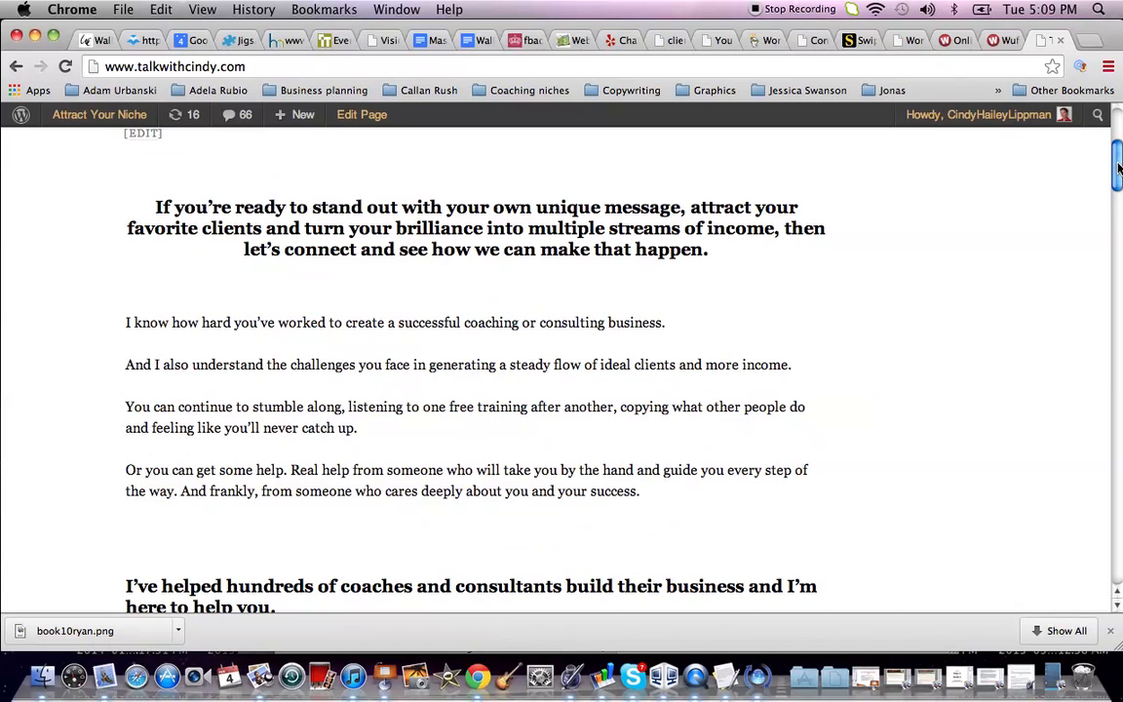
left_click_drag(1117, 168, 1118, 174)
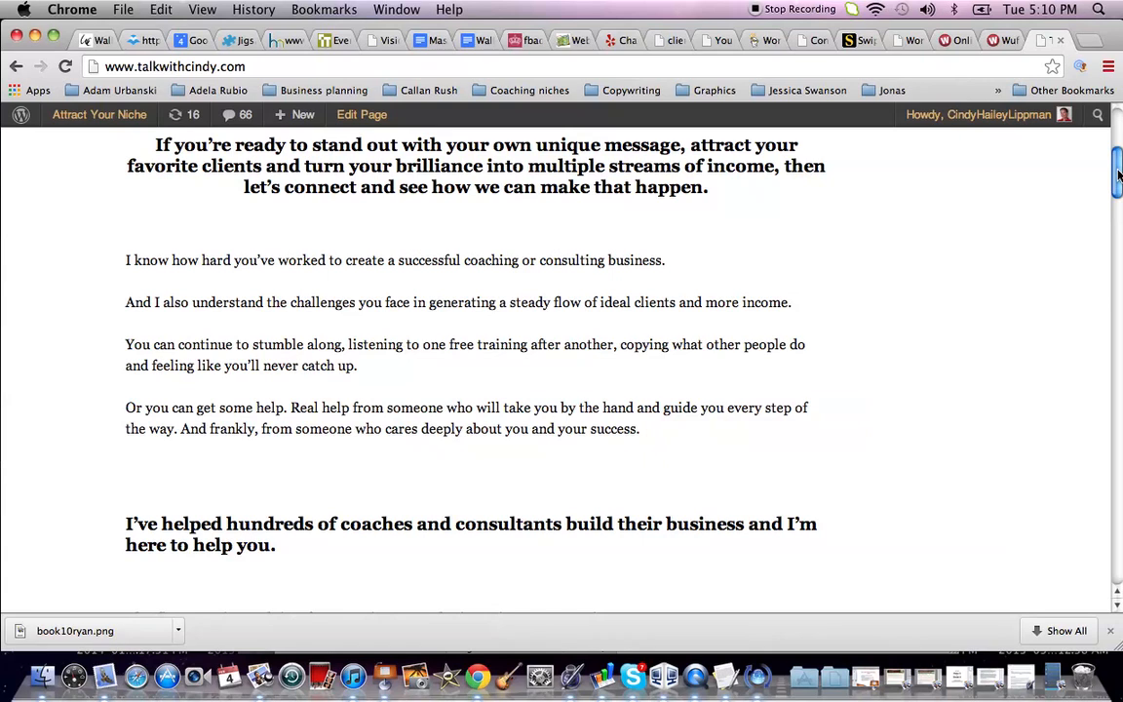
left_click_drag(1118, 173, 1118, 203)
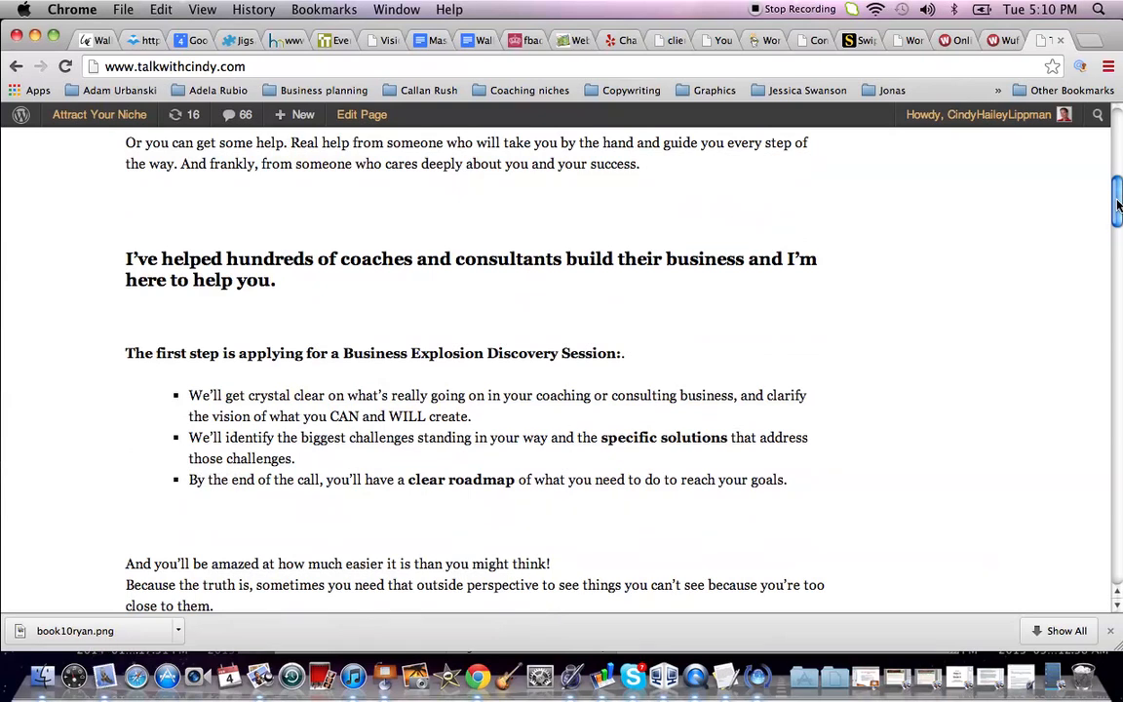
scroll(585, 254, "down", 1)
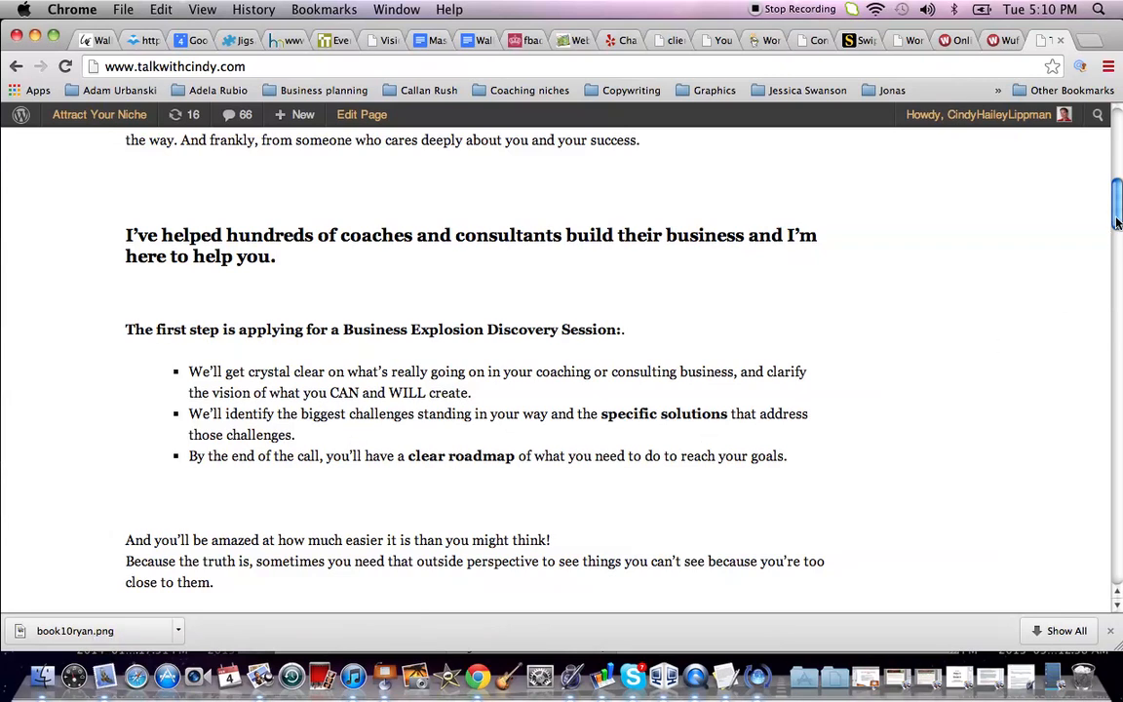
left_click_drag(1117, 222, 1101, 274)
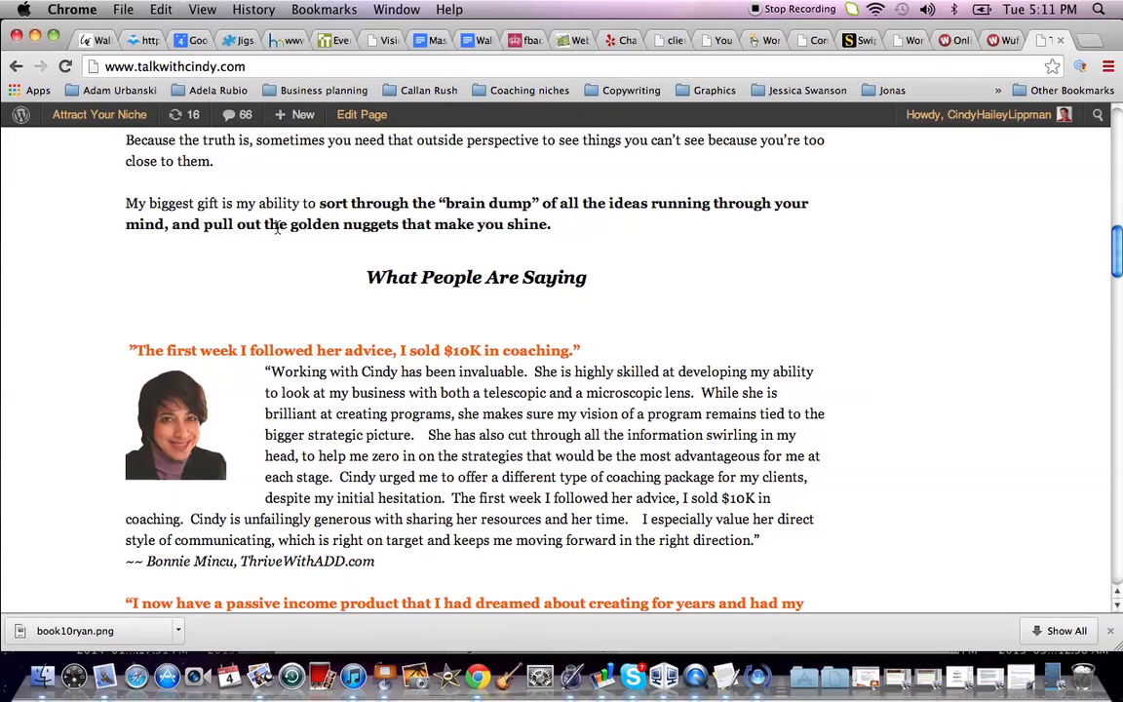
left_click_drag(1114, 243, 1115, 311)
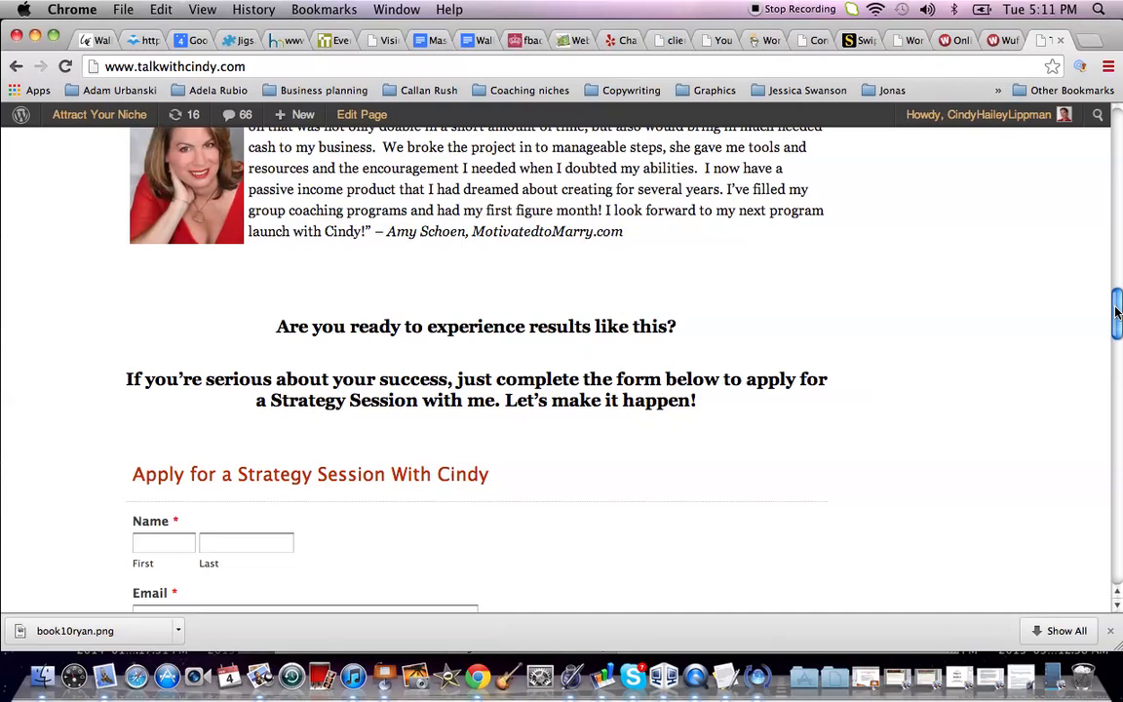
left_click_drag(1117, 312, 1111, 421)
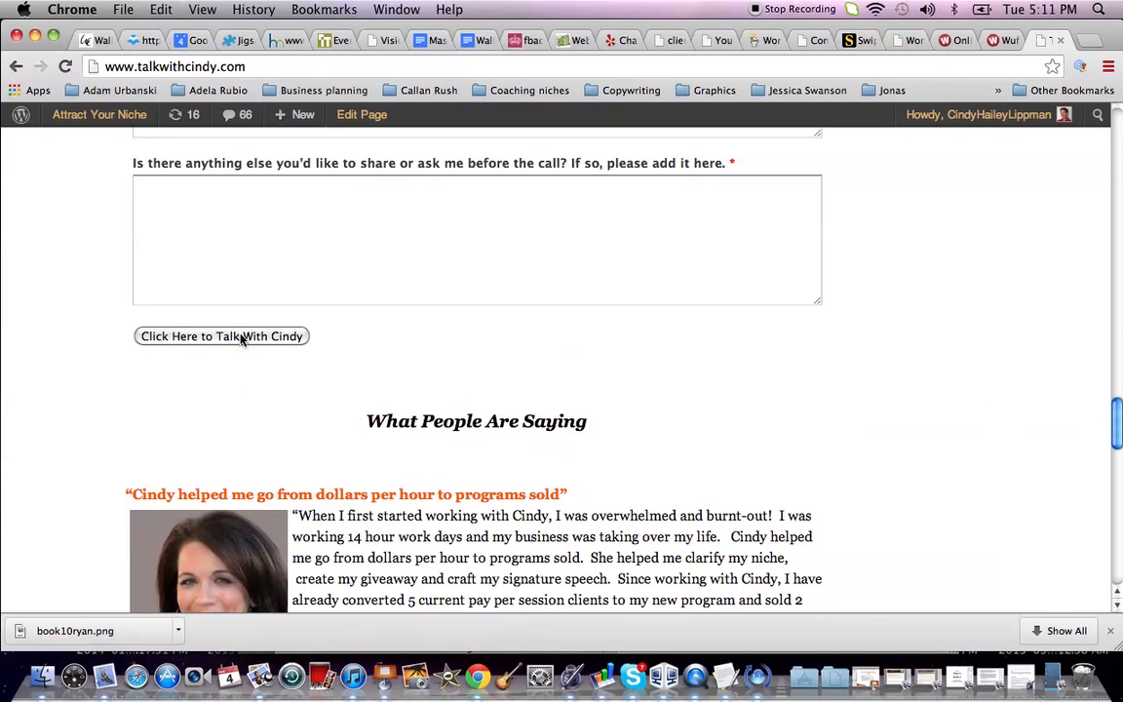
left_click_drag(1118, 419, 1116, 525)
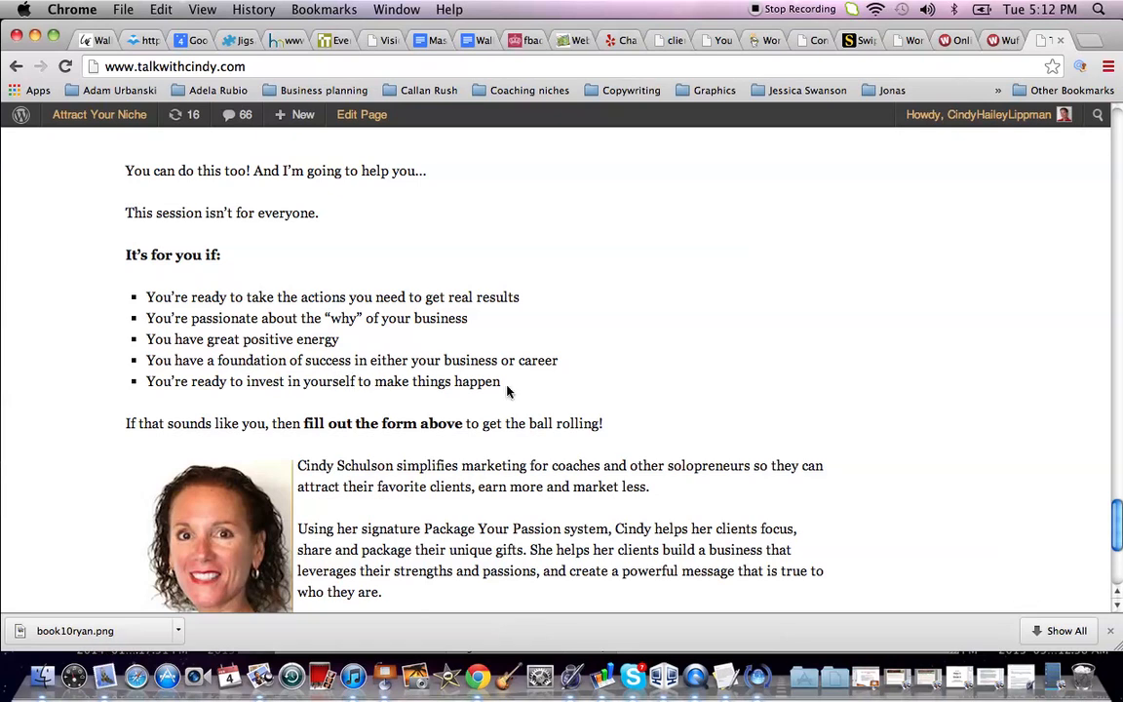
scroll(1118, 531, "up", 1)
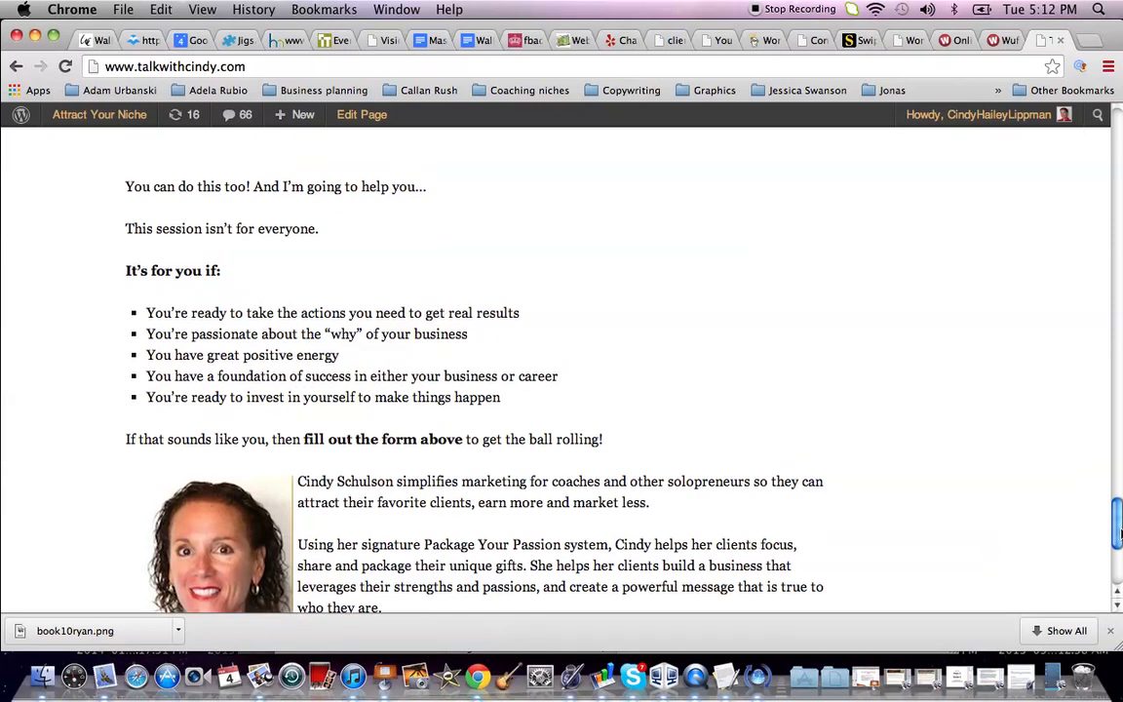
left_click_drag(1118, 531, 1118, 355)
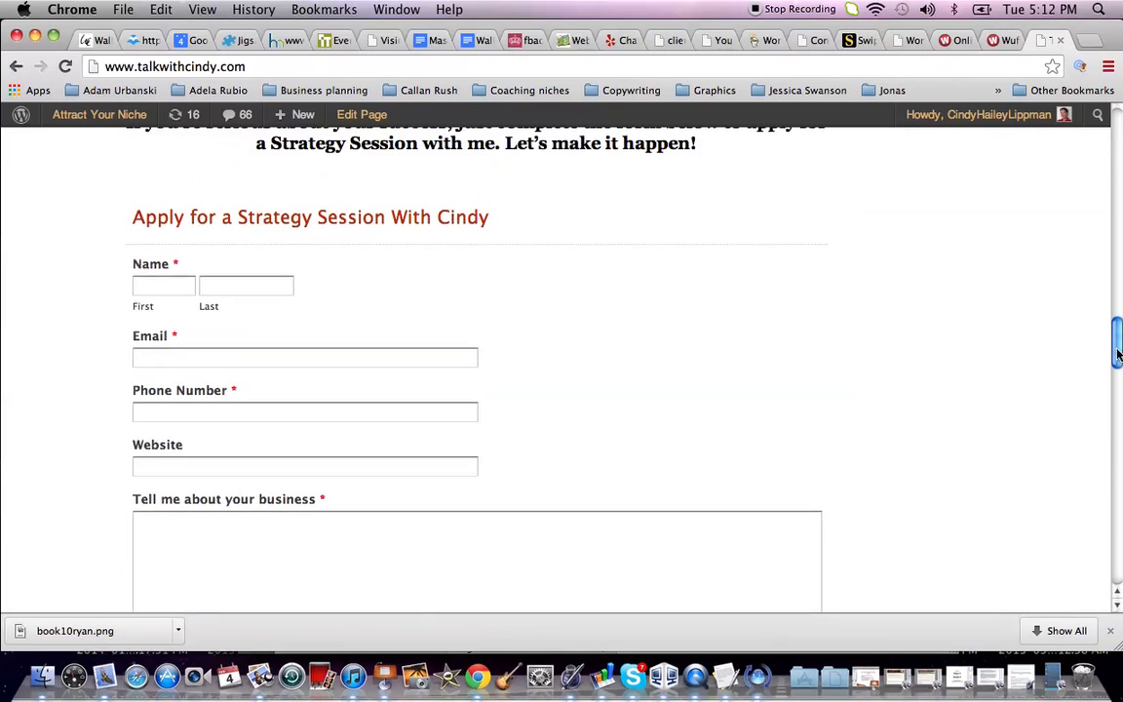
- Switch to Wufoo and open the first strategy session application form in the Form Manager for editing
left_click(946, 47)
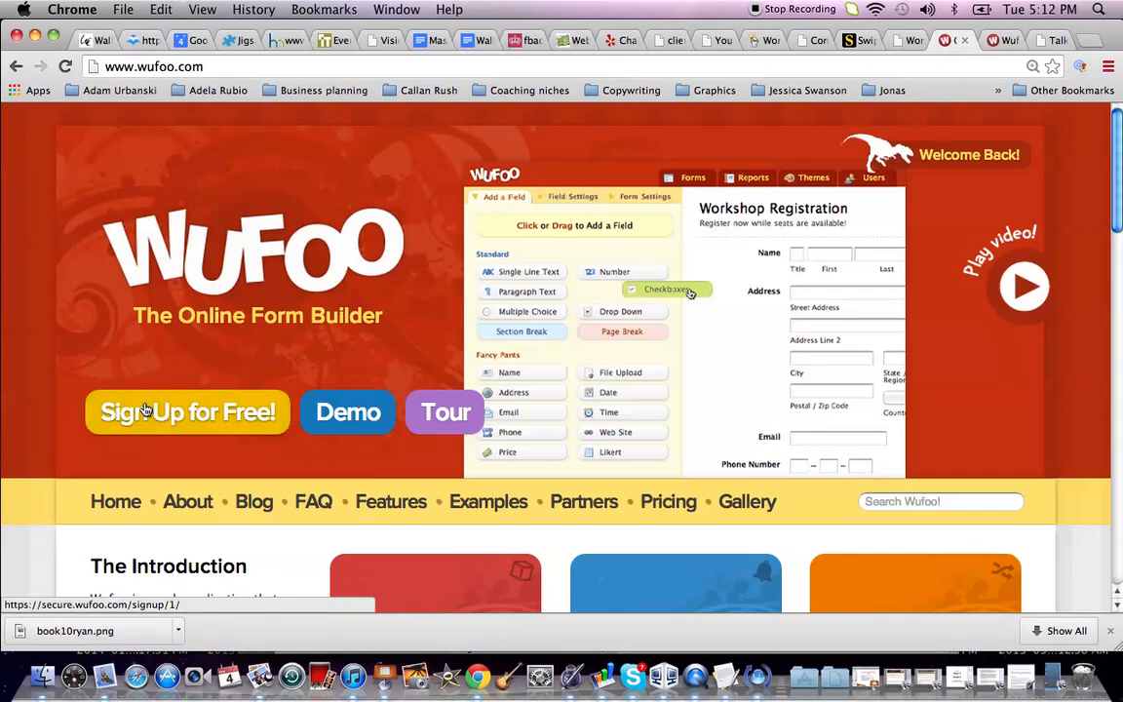
left_click(994, 45)
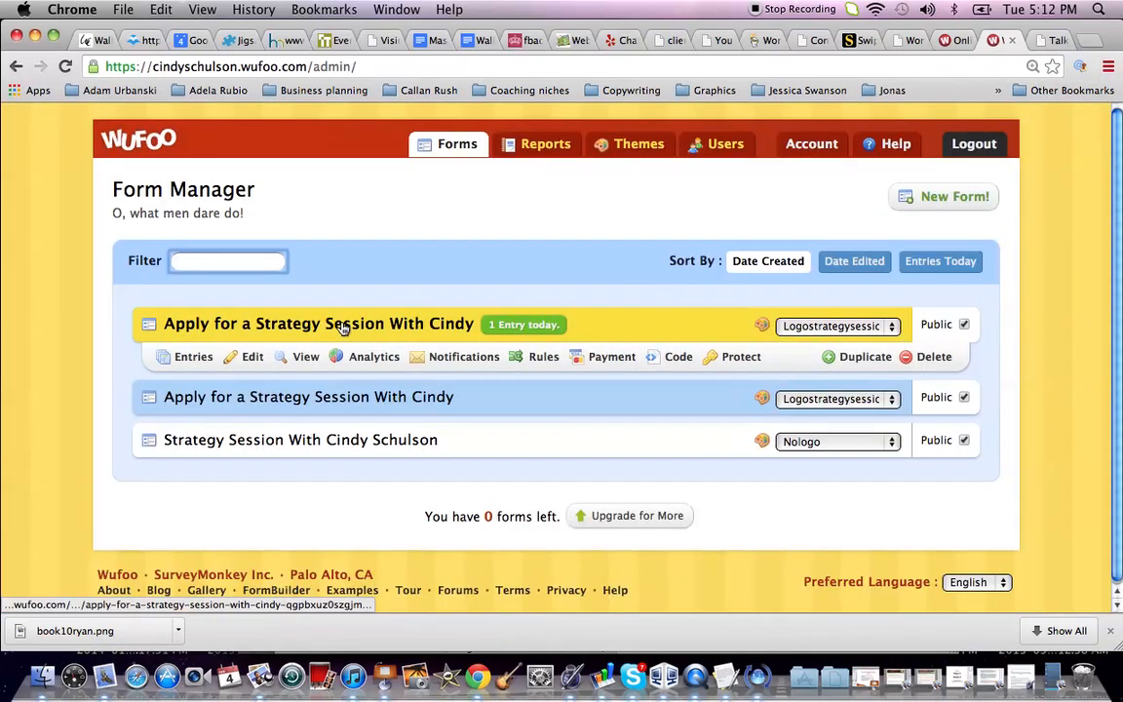
mouse_move(341, 391)
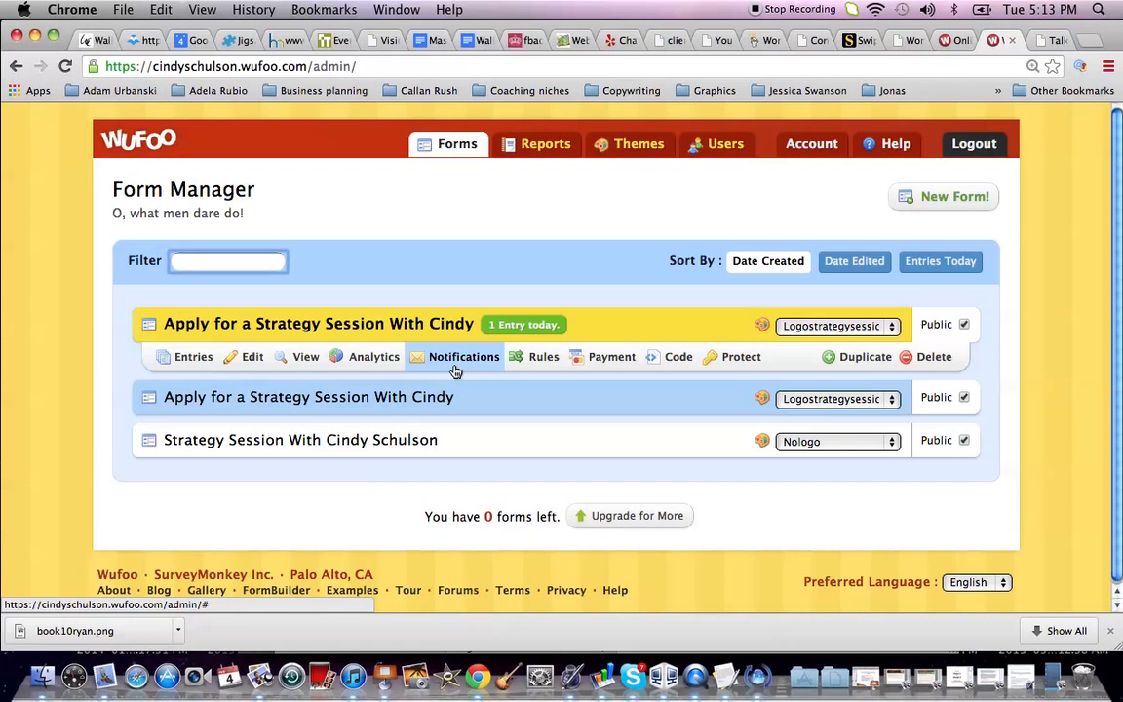
mouse_move(251, 382)
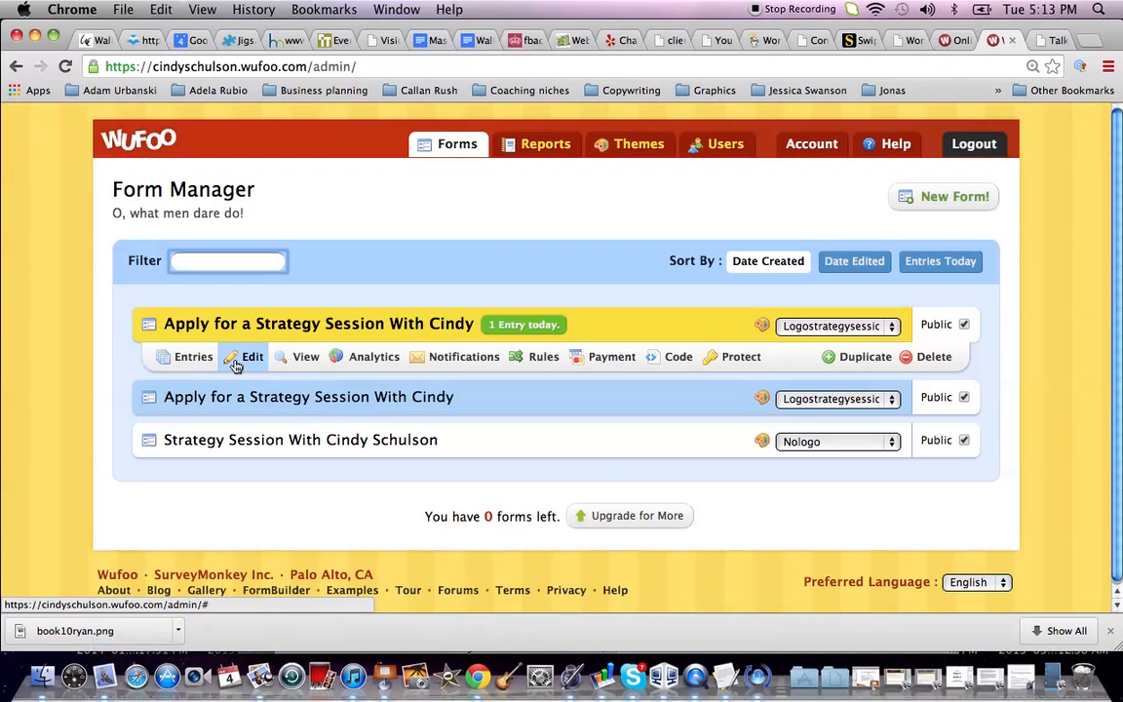
left_click(235, 365)
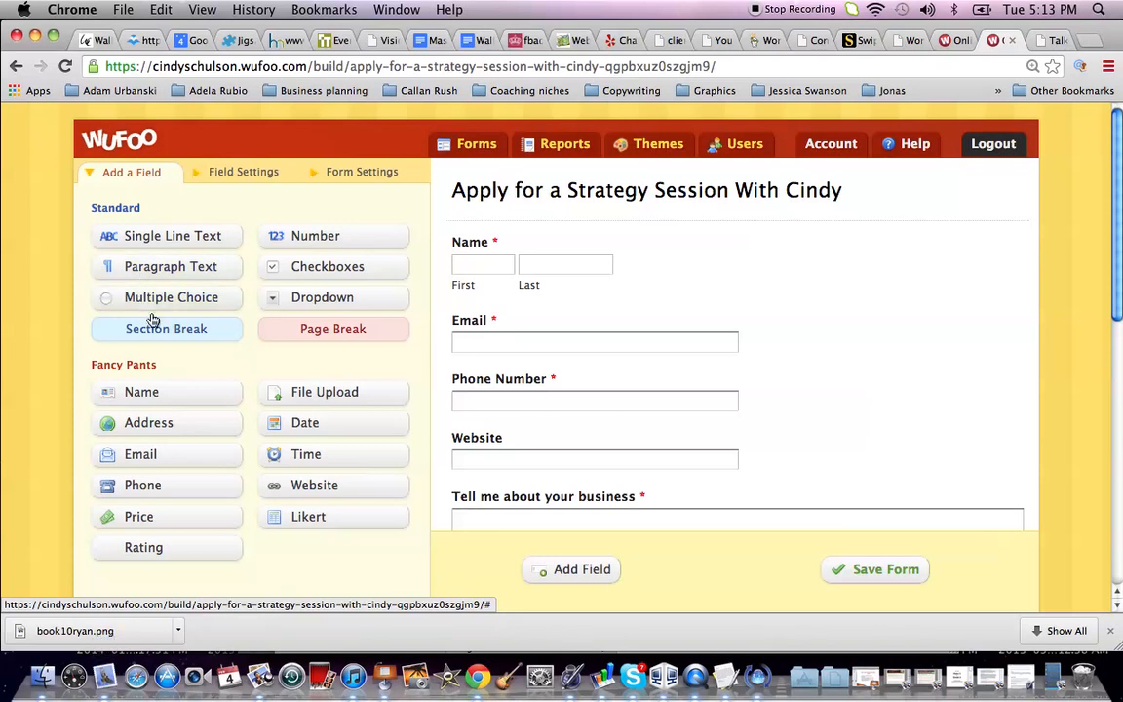
- Add an Address field to the form and move it above the Name field
left_click(139, 425)
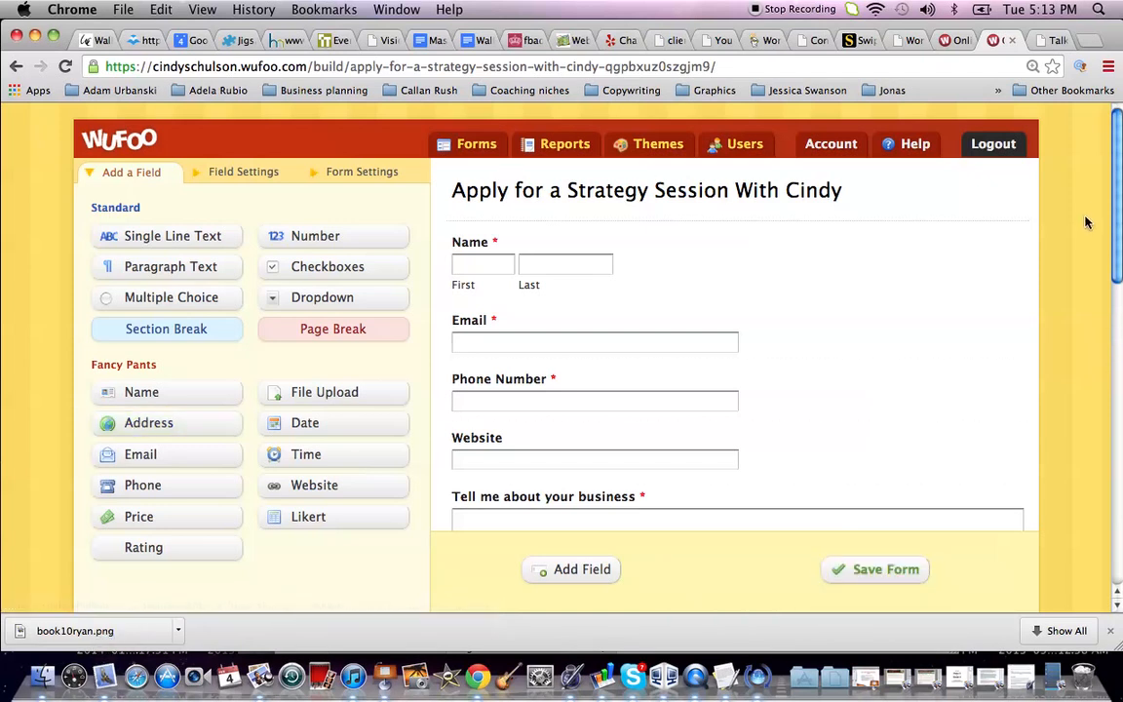
left_click_drag(1115, 205, 1095, 526)
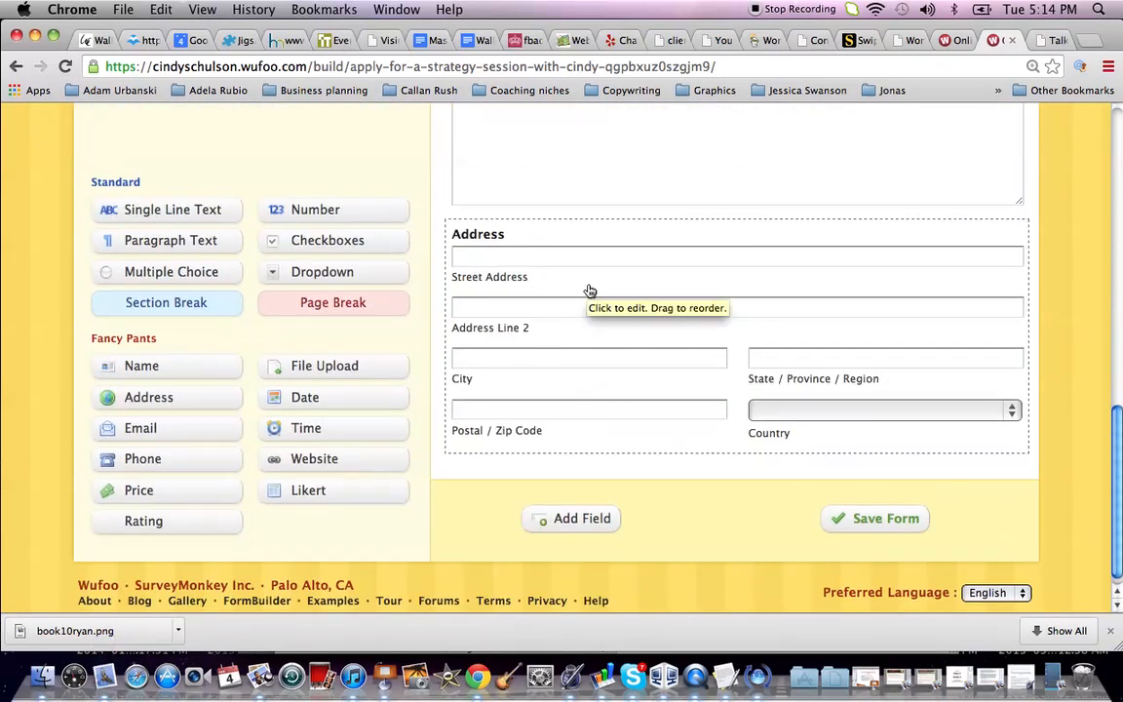
left_click_drag(584, 240, 571, 337)
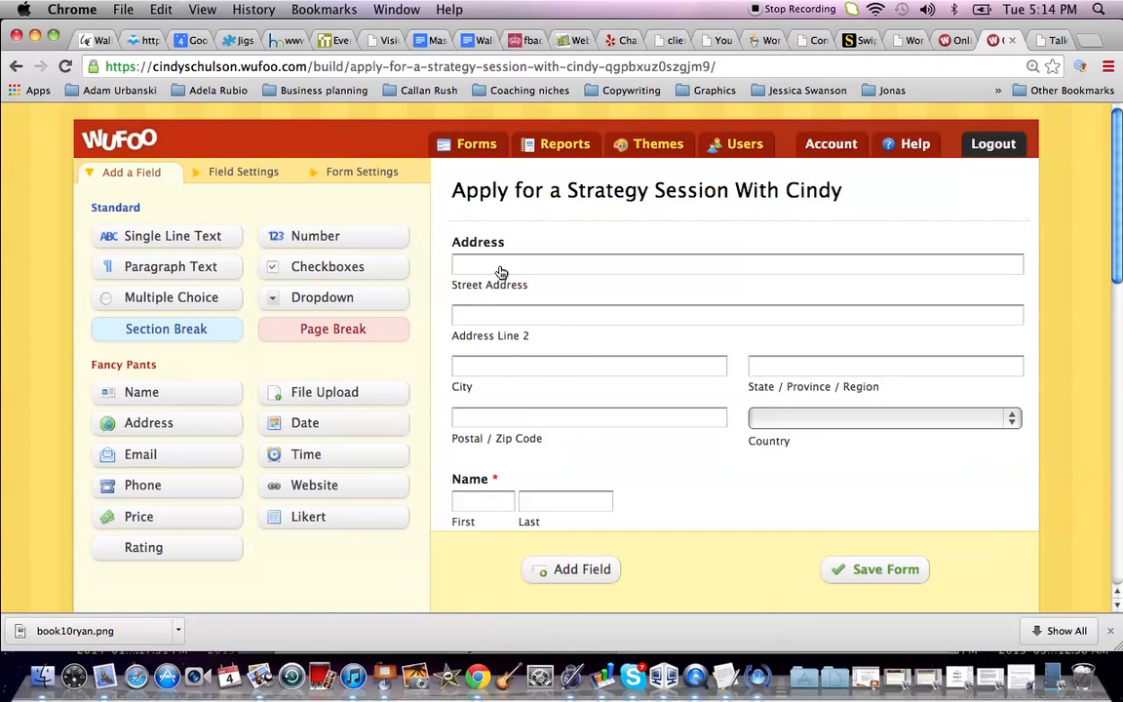
- Delete the Address field from the form
left_click(996, 250)
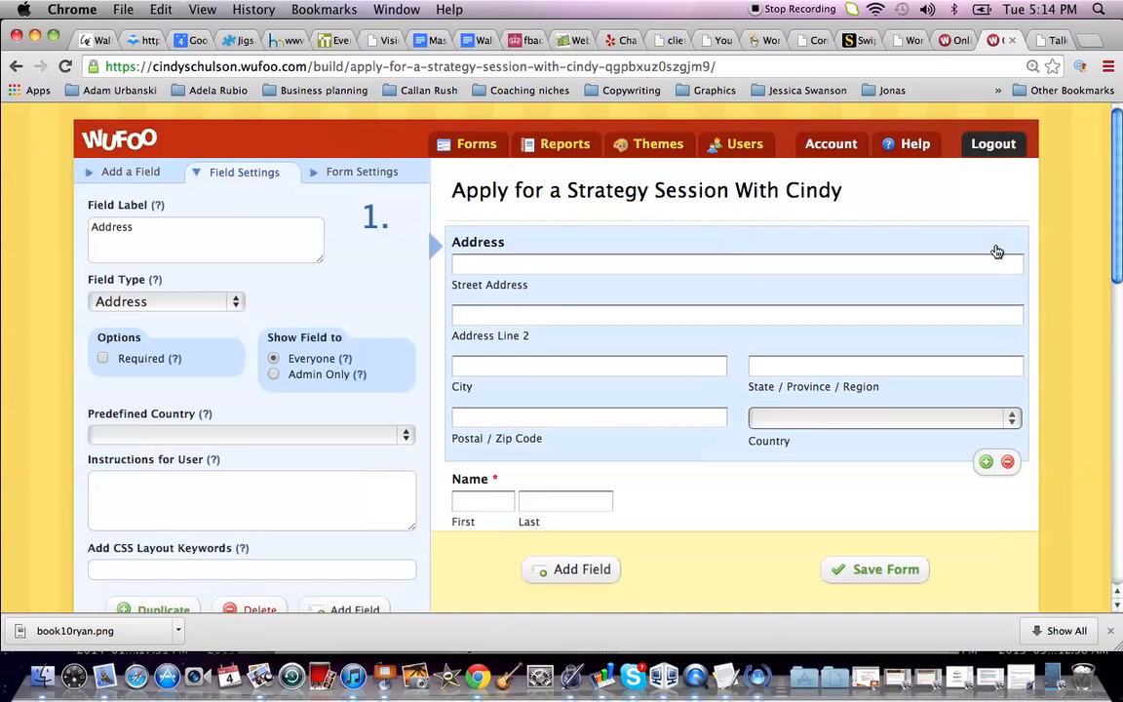
left_click(1007, 465)
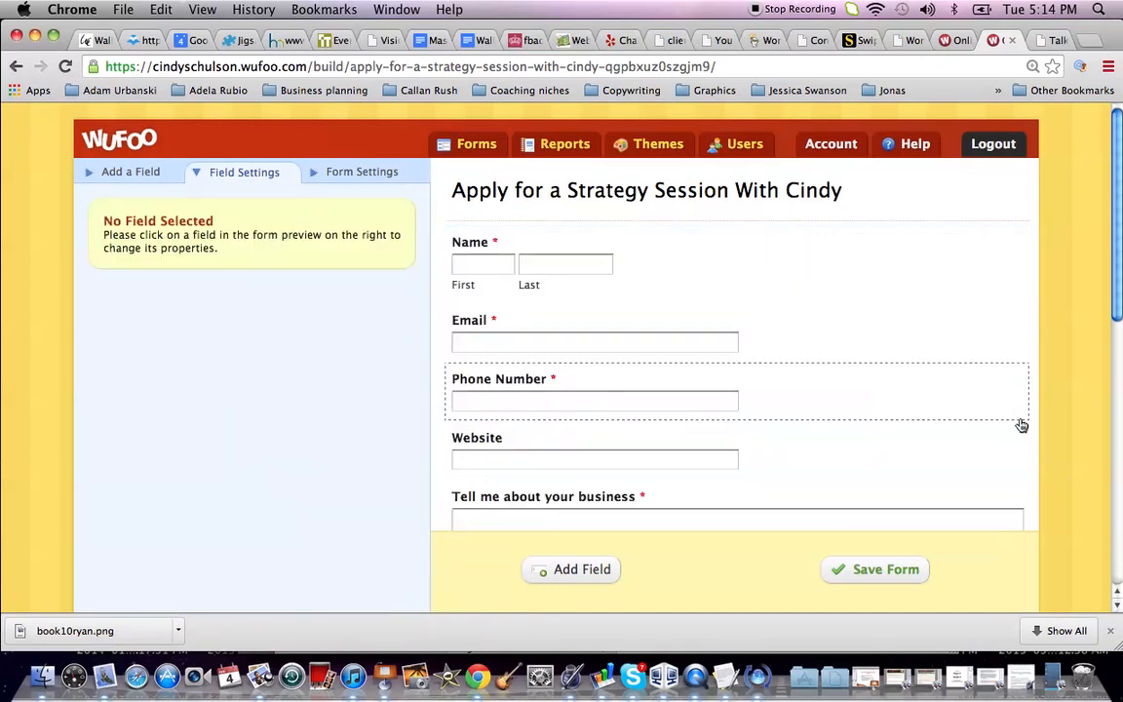
- Add a Paragraph Text field at the end of the form, below the existing questions
scroll(1117, 183, "down", 1)
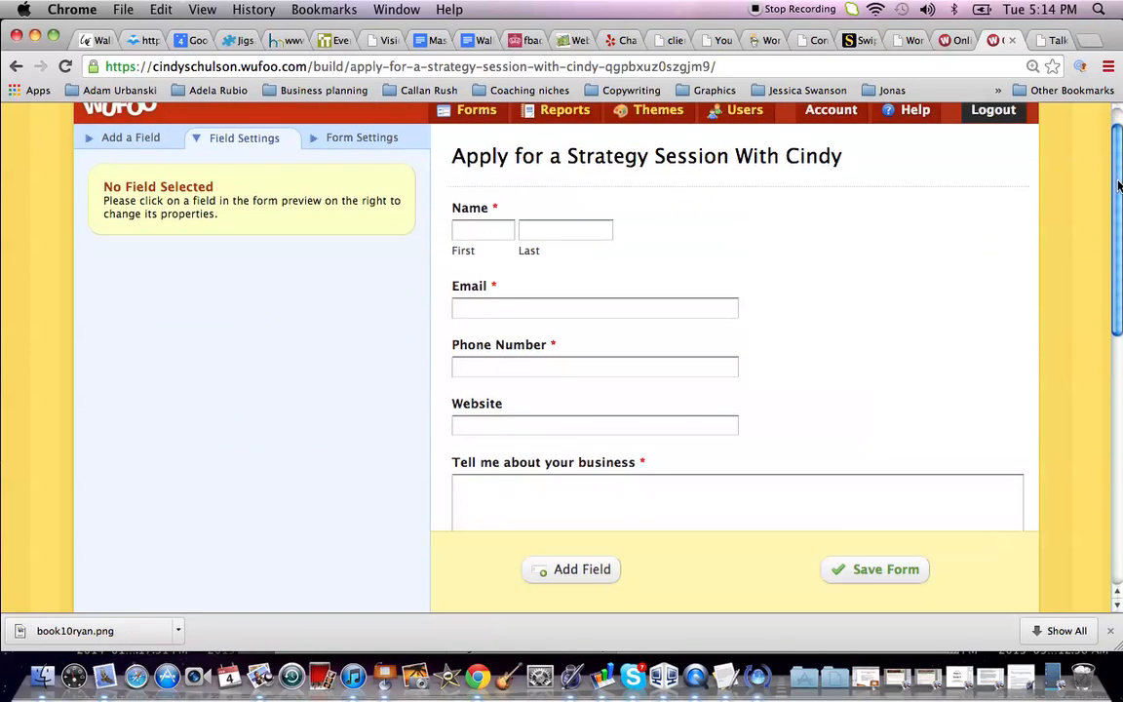
left_click(135, 139)
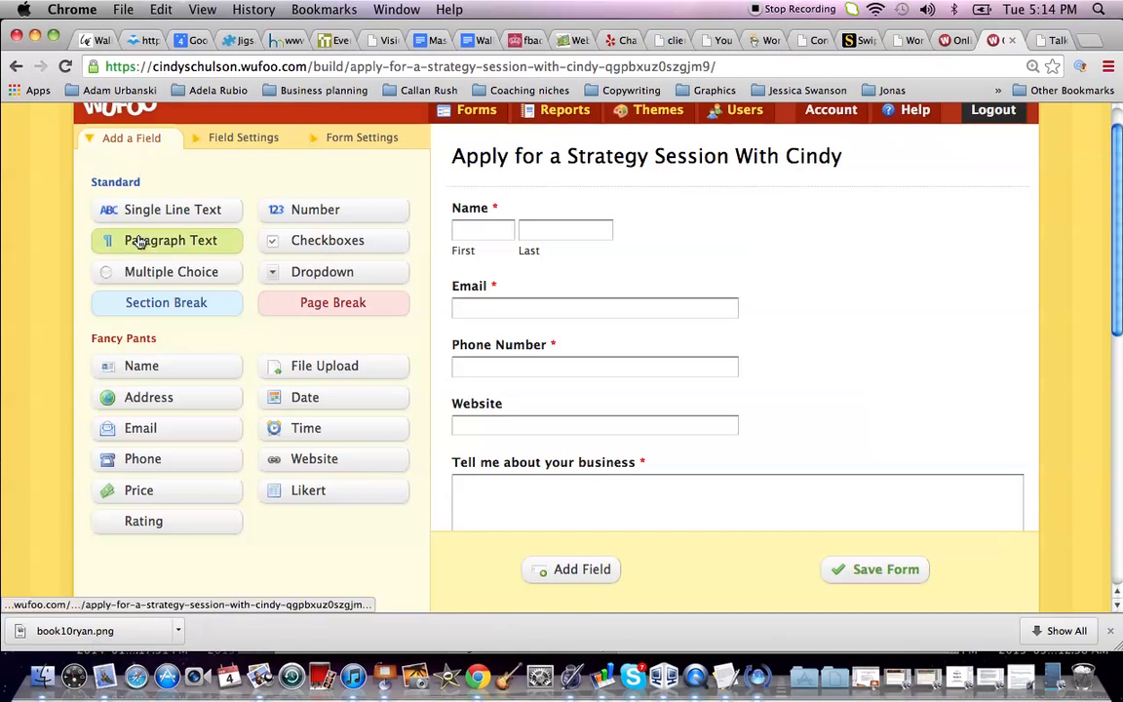
scroll(1008, 239, "down", 5)
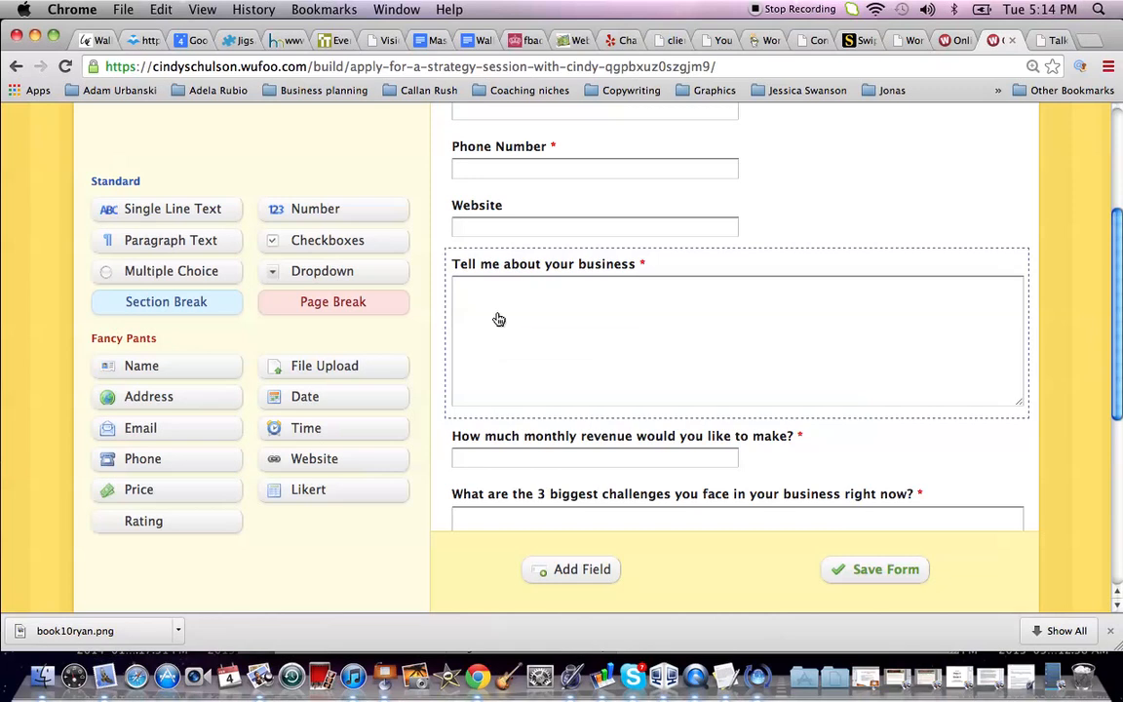
left_click(192, 250)
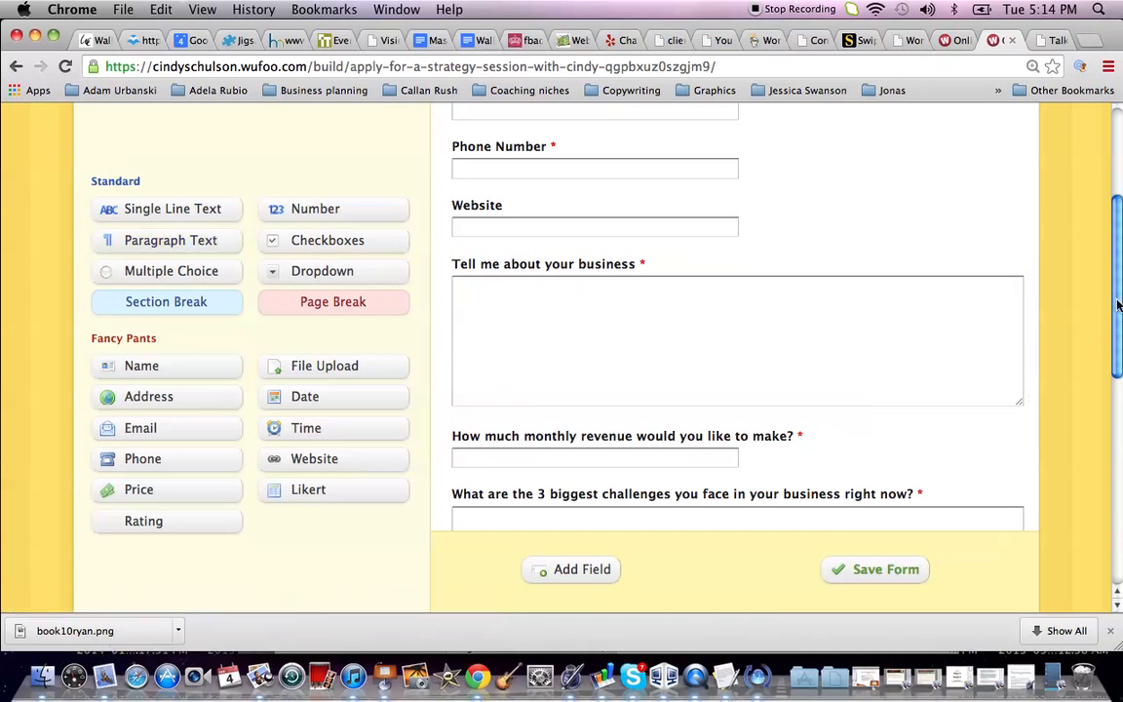
left_click_drag(1118, 305, 1114, 535)
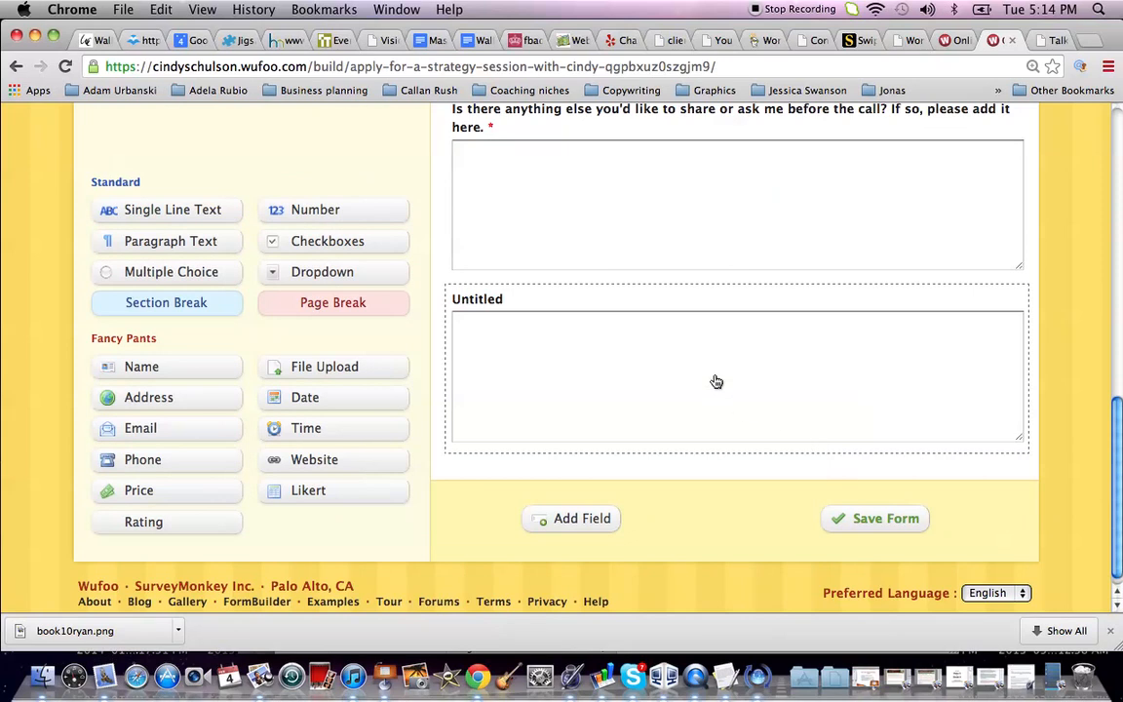
left_click_drag(1116, 451, 1117, 420)
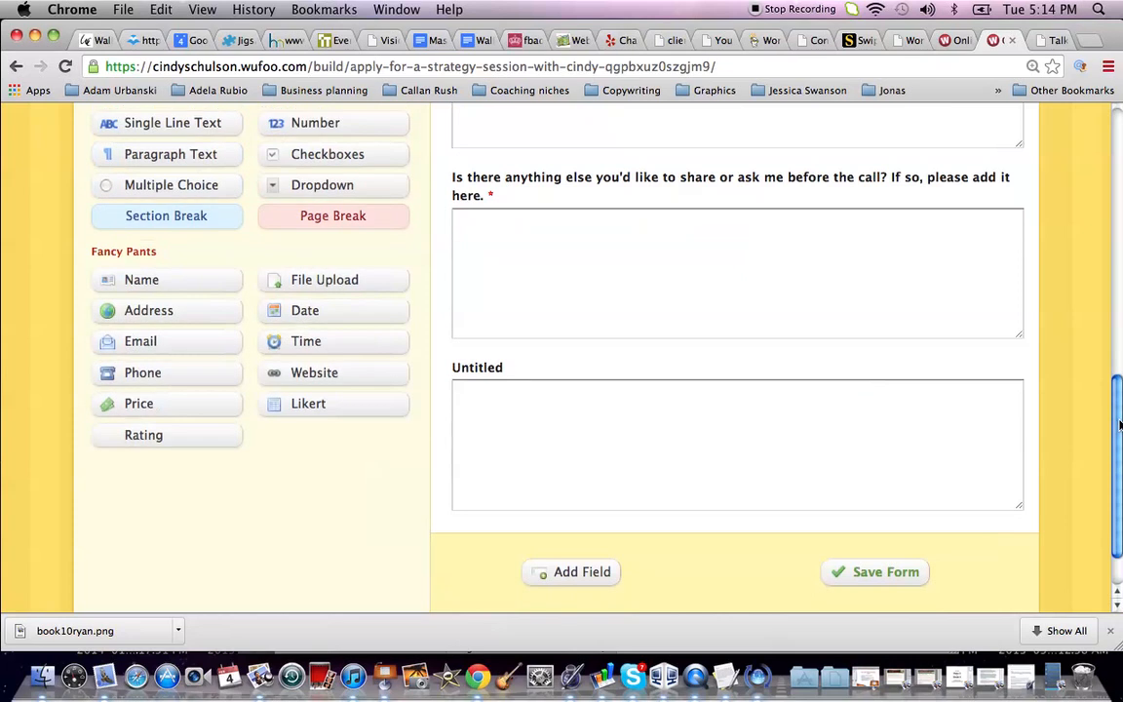
- Set the new paragraph field's label to "How serious are you about building your business?"
left_click(652, 408)
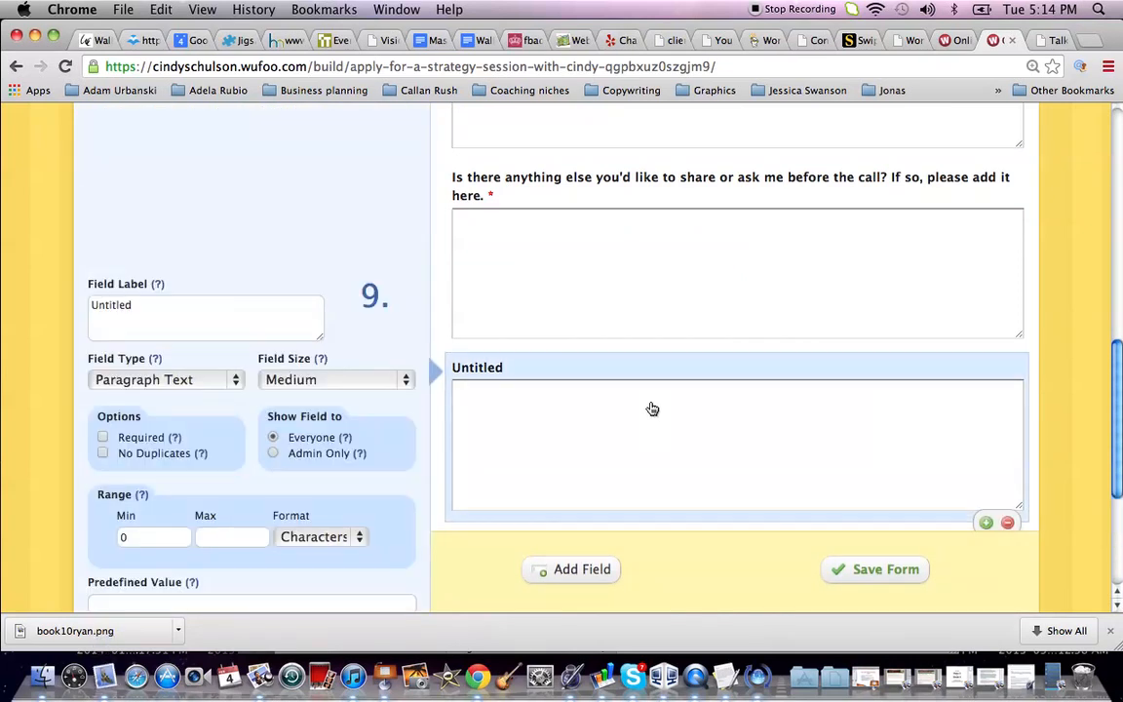
left_click_drag(141, 310, 84, 308)
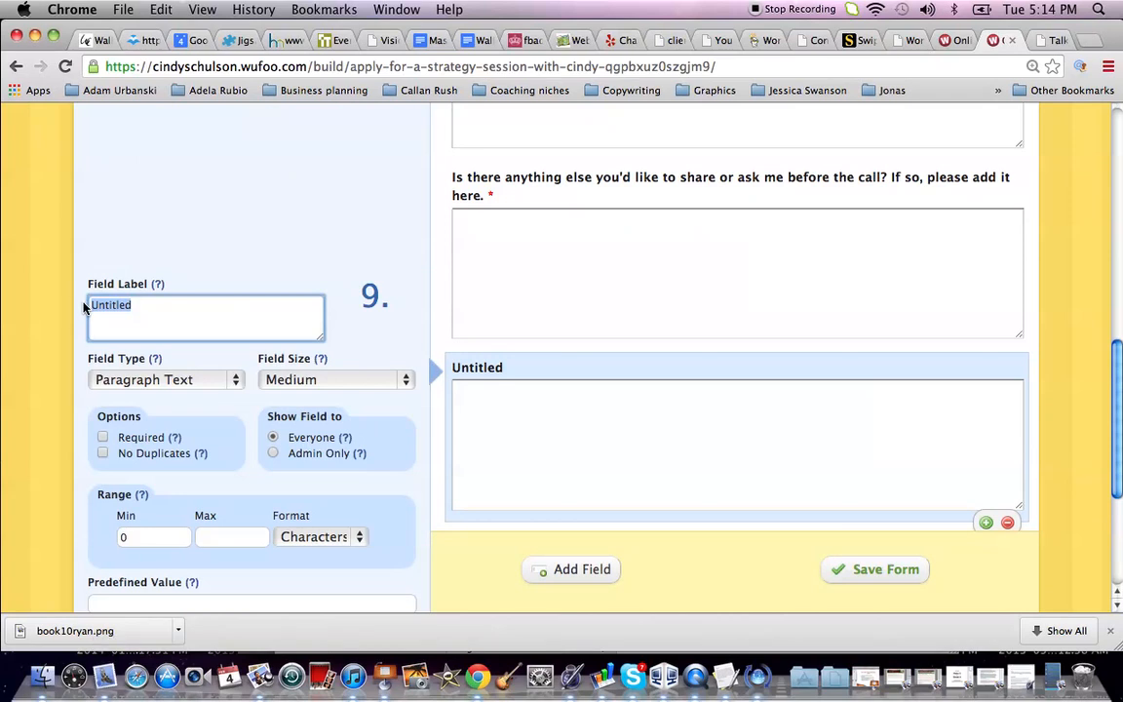
type("How serious are you about")
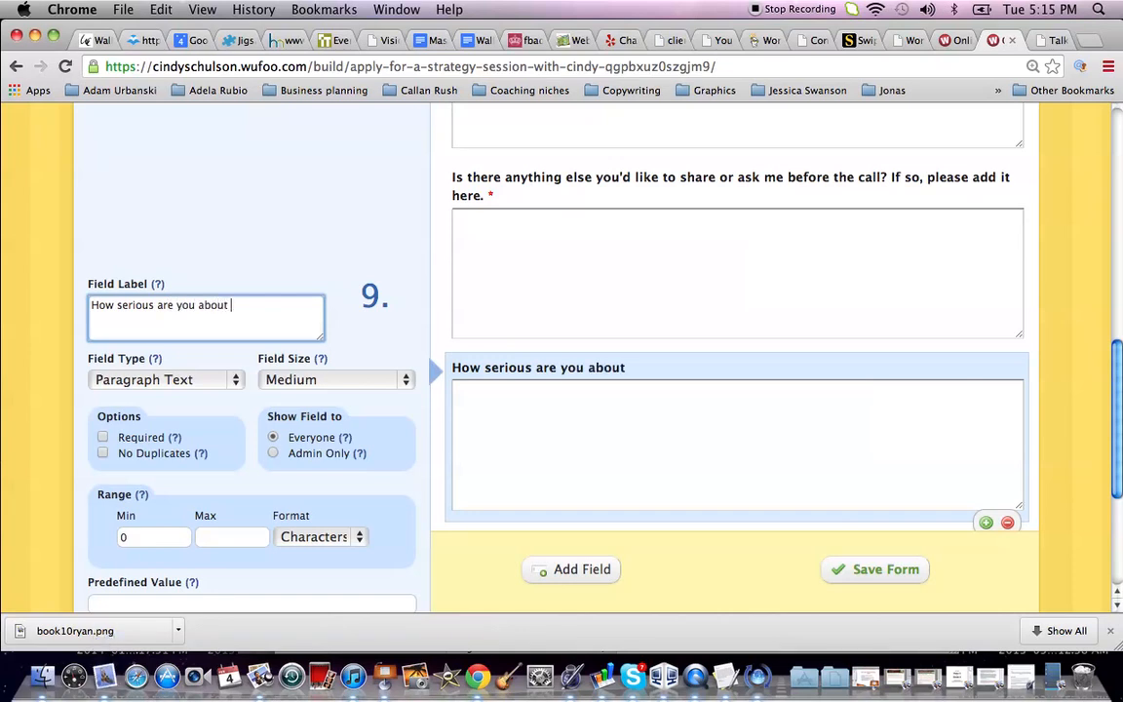
type(" building you")
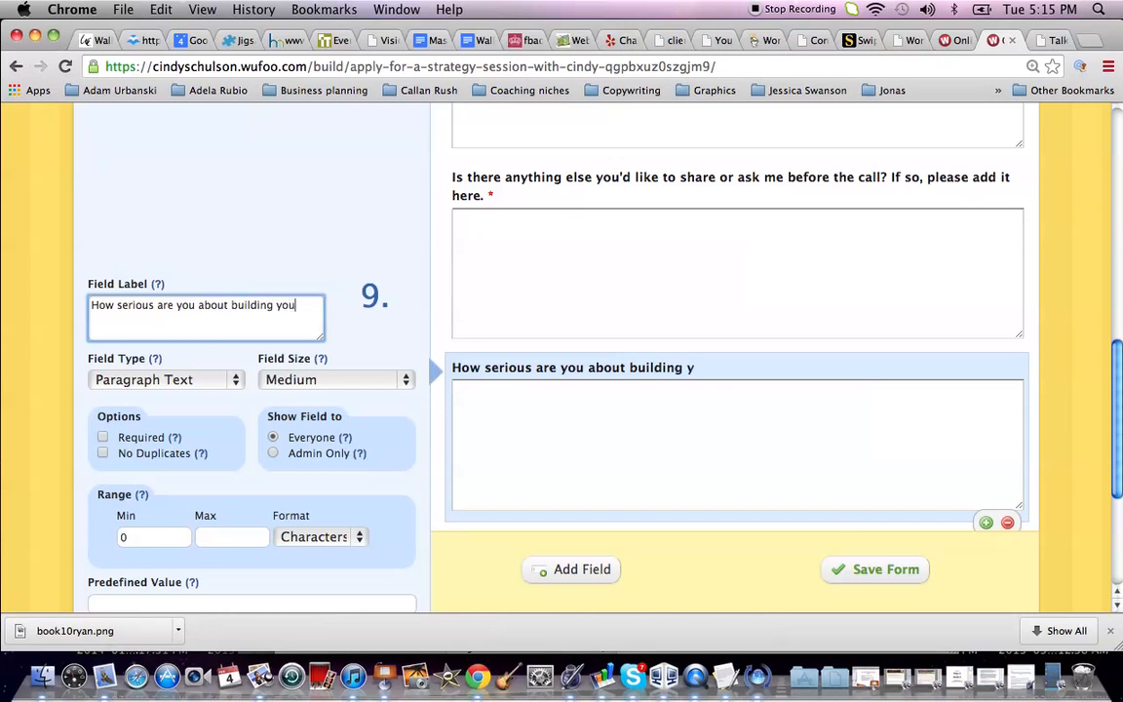
type("r business")
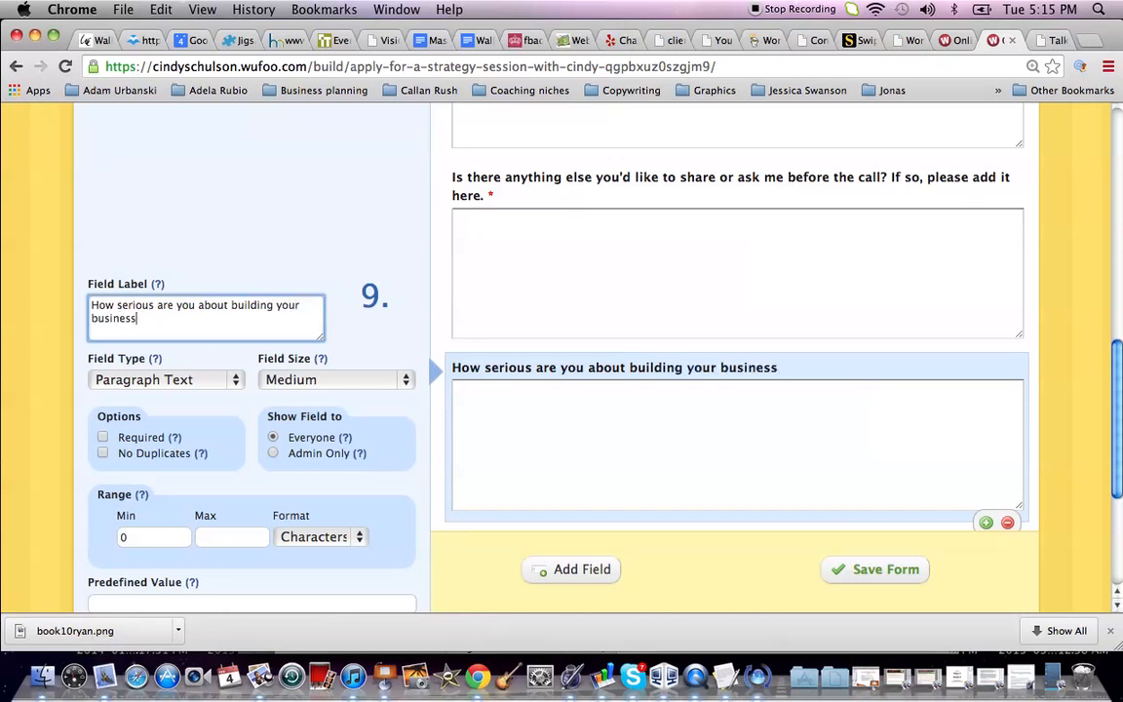
type("/?")
- Mark the "How serious are you about building your business?" question as required and delete that field from the form
left_click(134, 391)
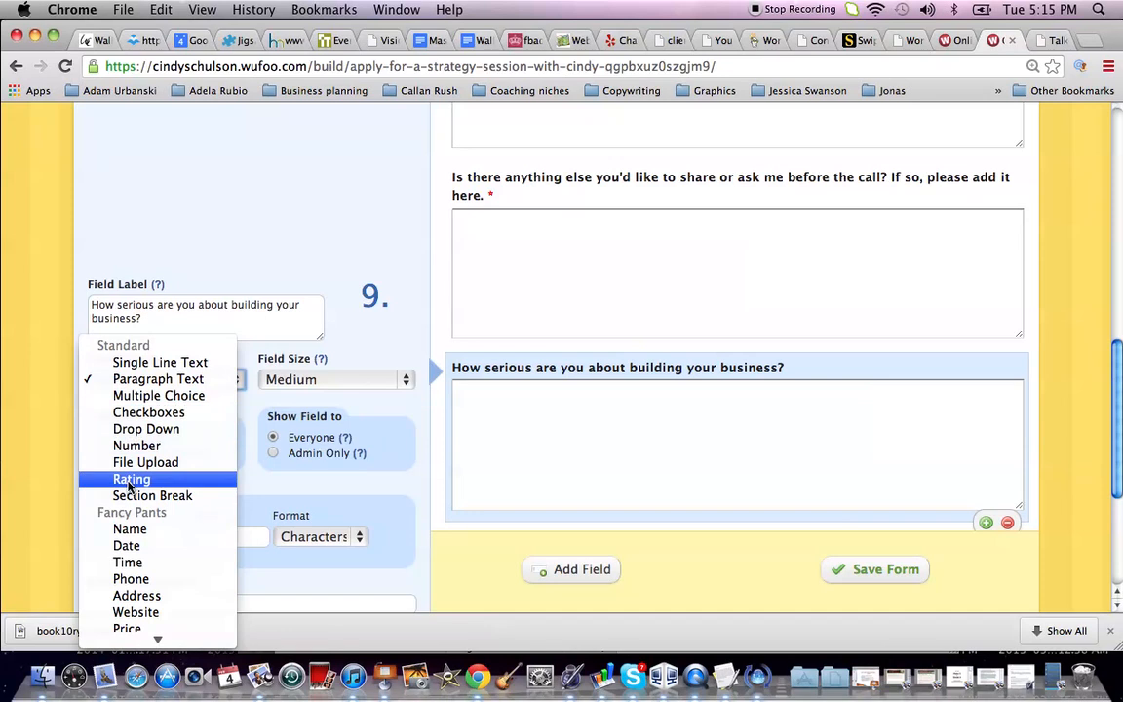
left_click(330, 280)
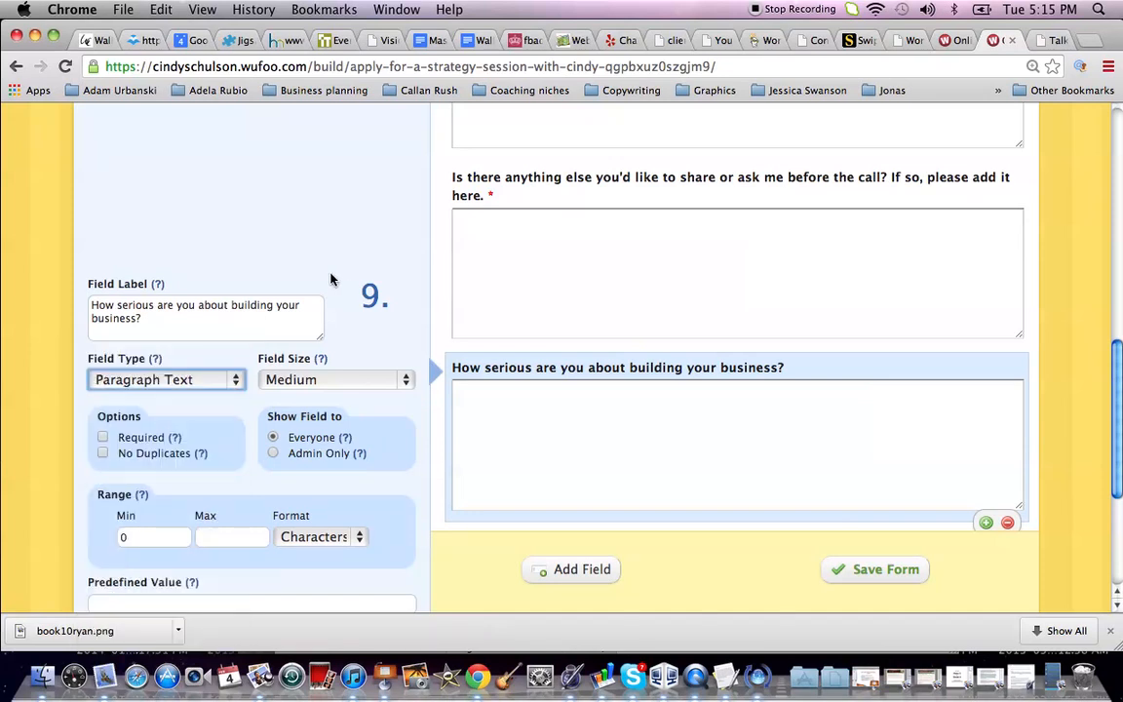
left_click(104, 438)
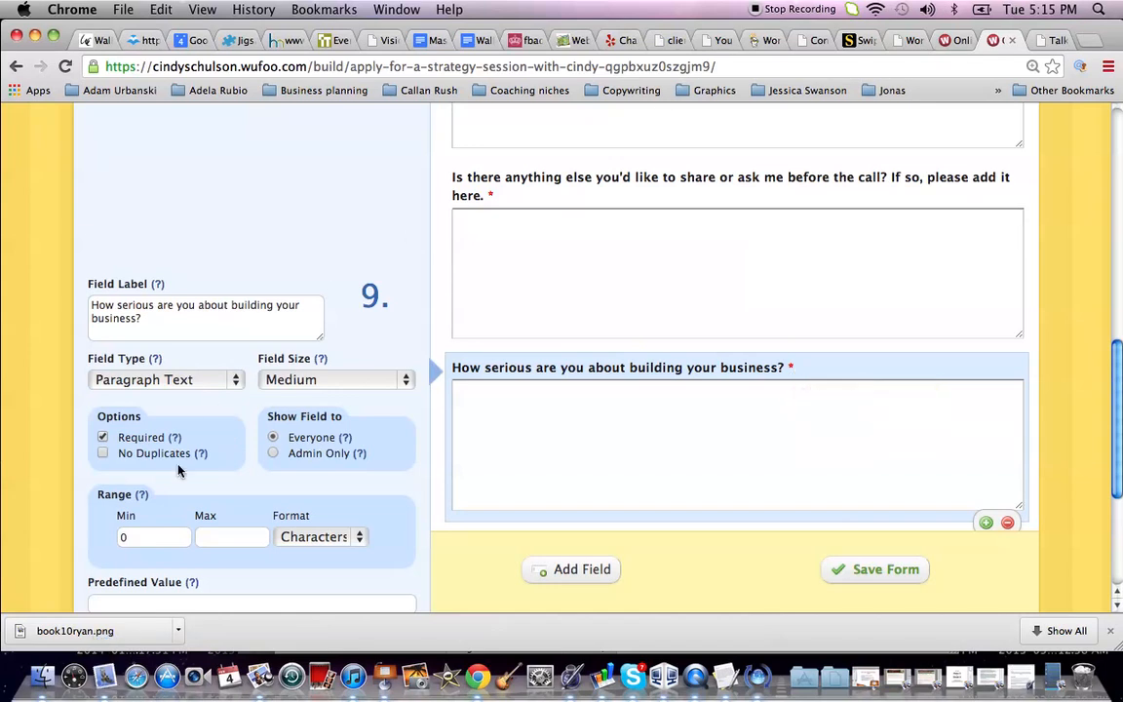
left_click(1006, 522)
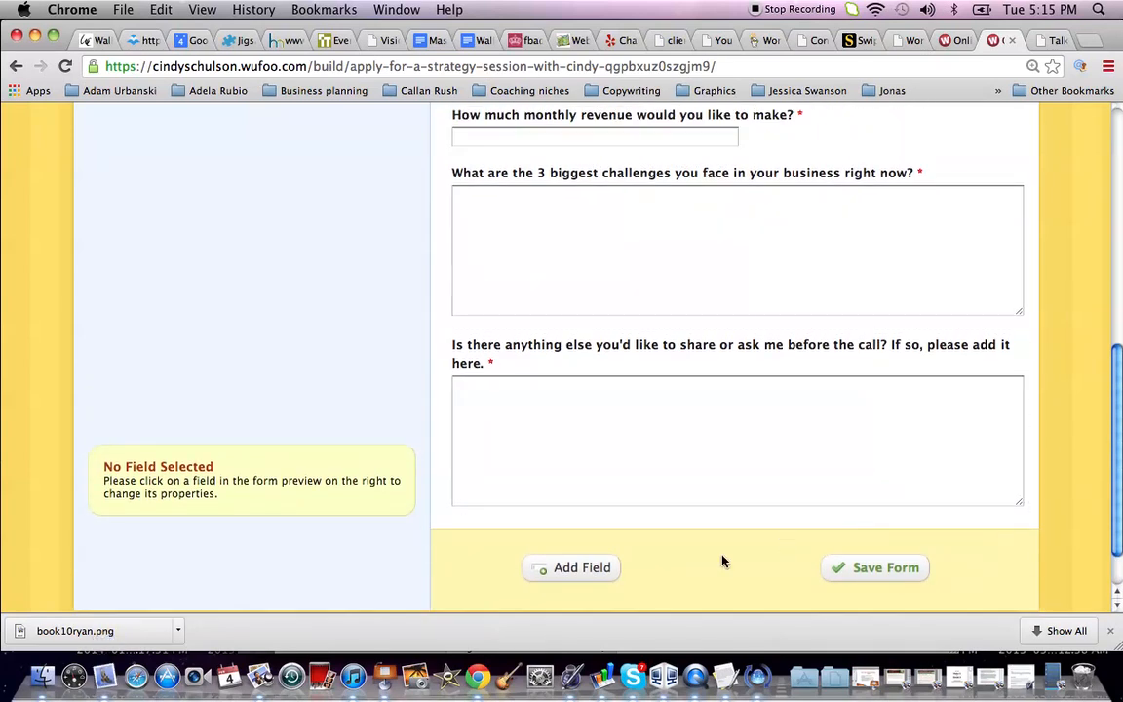
- Add a Multiple Choice field at the end of the form, below the existing questions
left_click(582, 569)
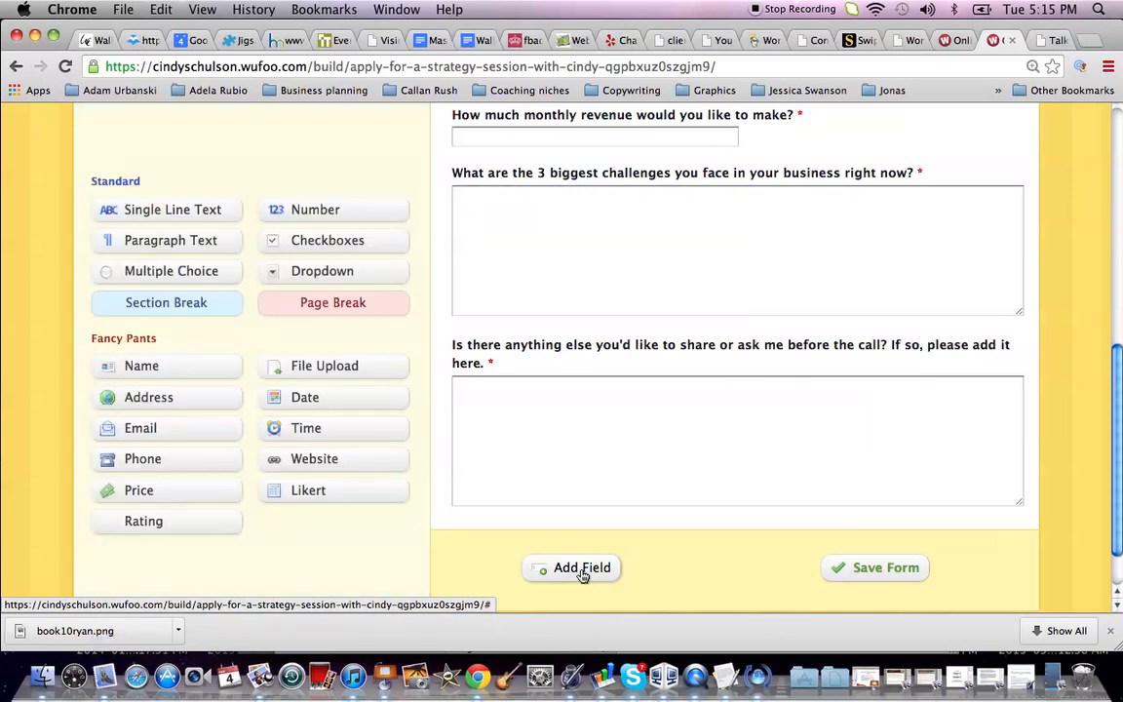
scroll(1119, 378, "up", 5)
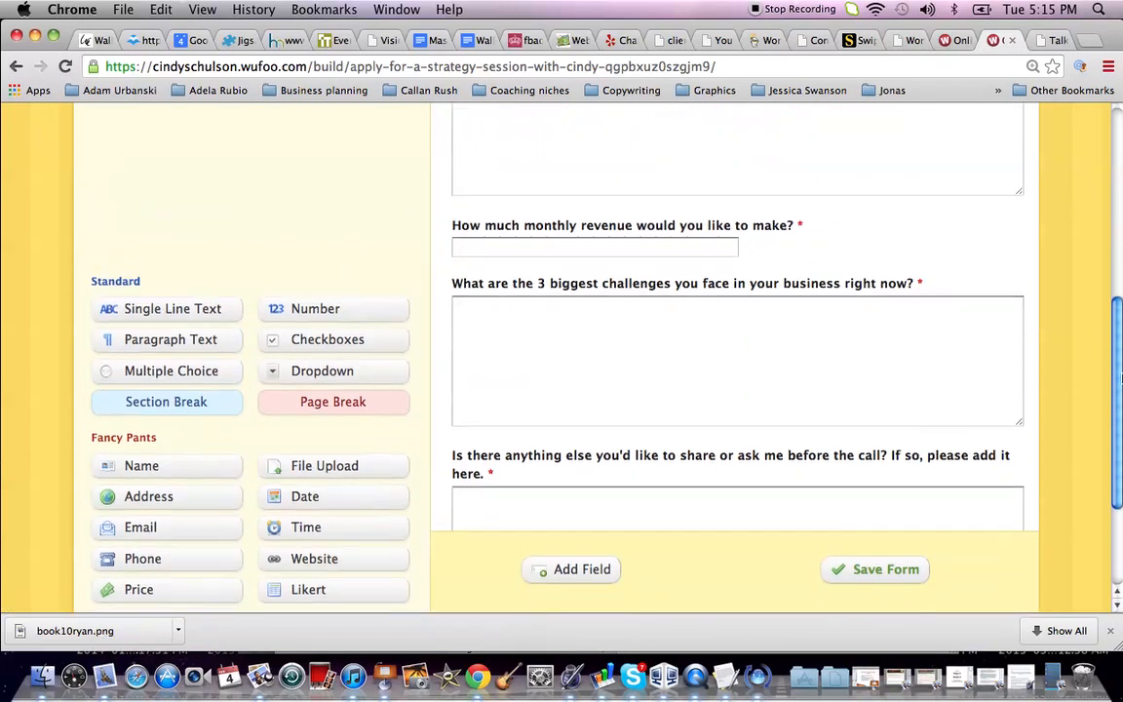
scroll(1119, 378, "up", 2)
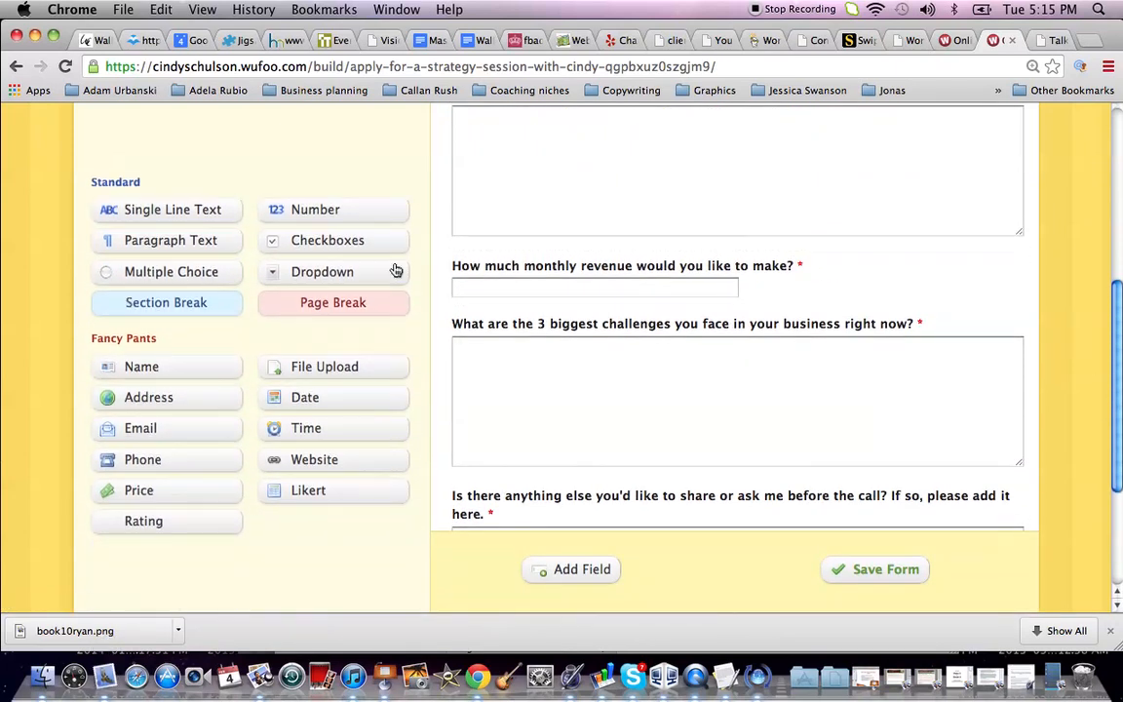
left_click(185, 281)
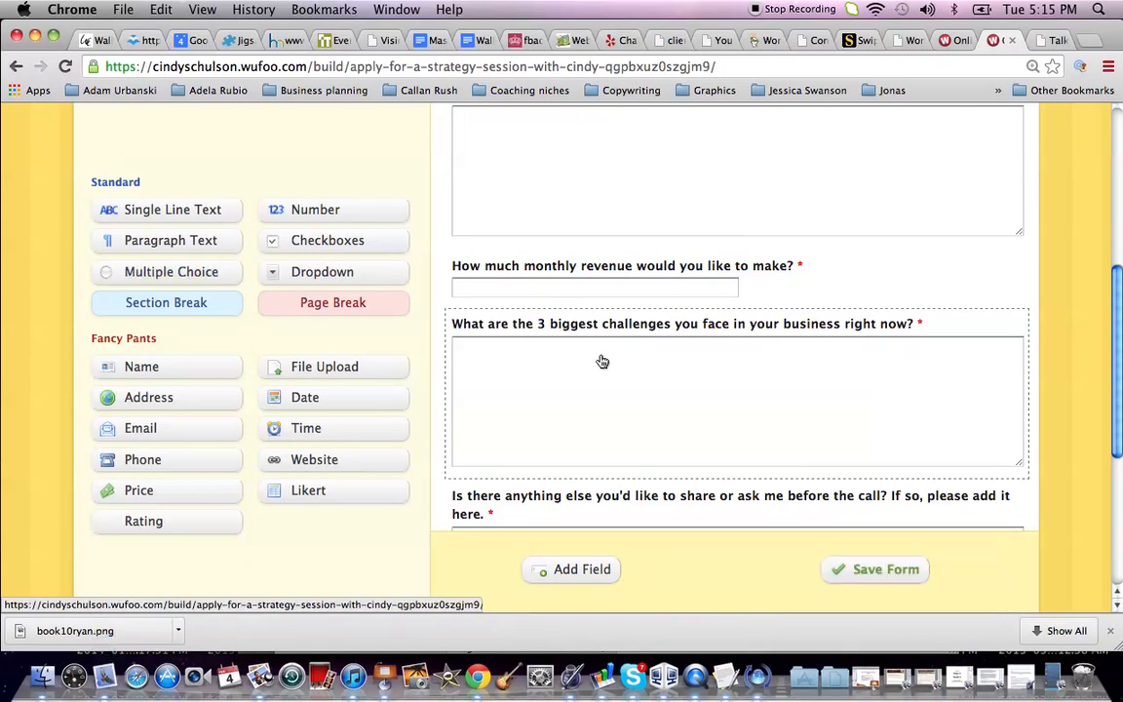
scroll(1116, 586, "down", 6)
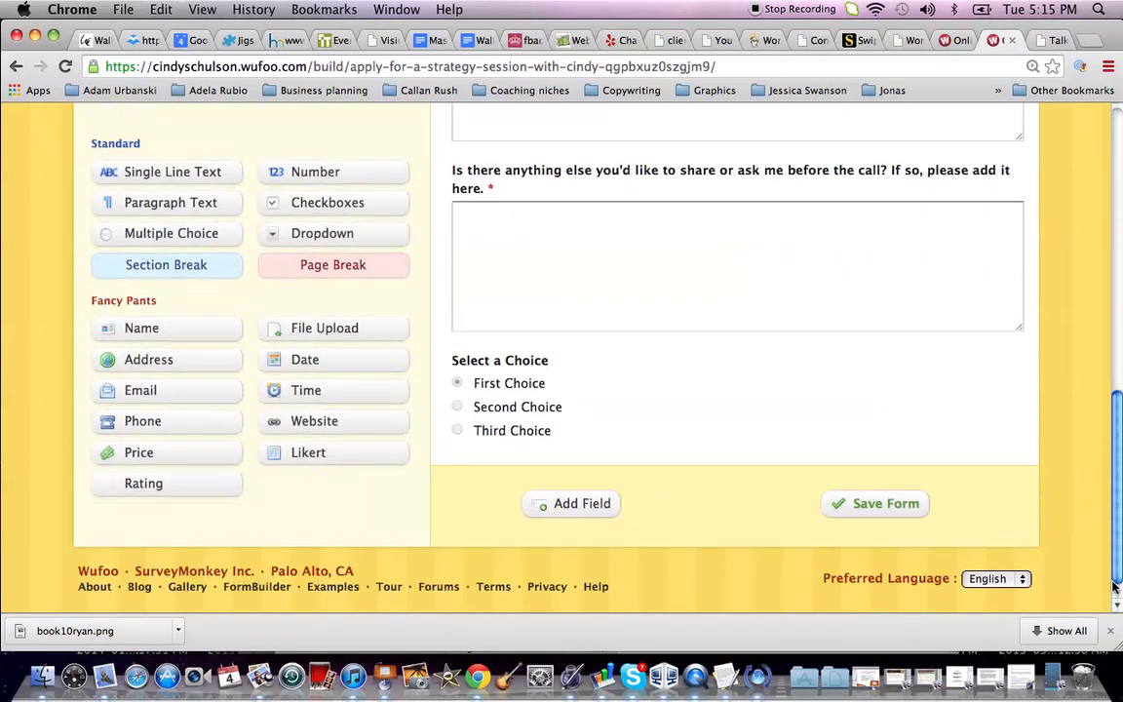
- Set the new multiple choice field's label to "How long have you had your business?"
left_click(471, 360)
left_click(177, 297)
left_click_drag(177, 298, 84, 298)
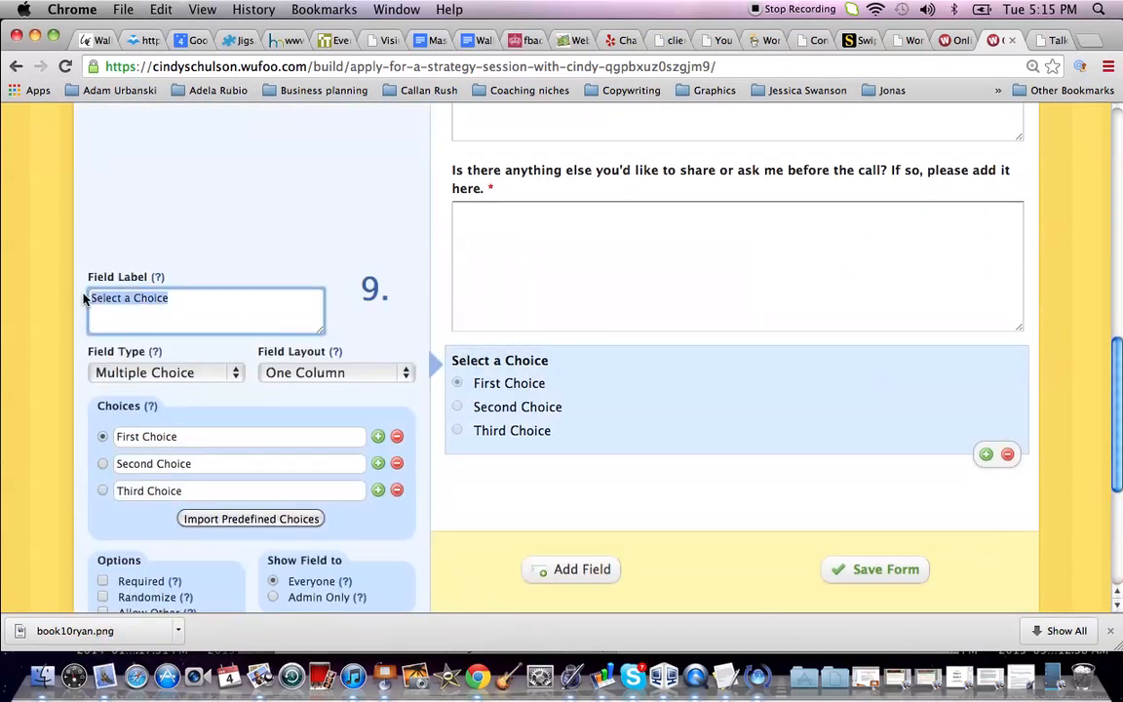
type("How long have you had your busi")
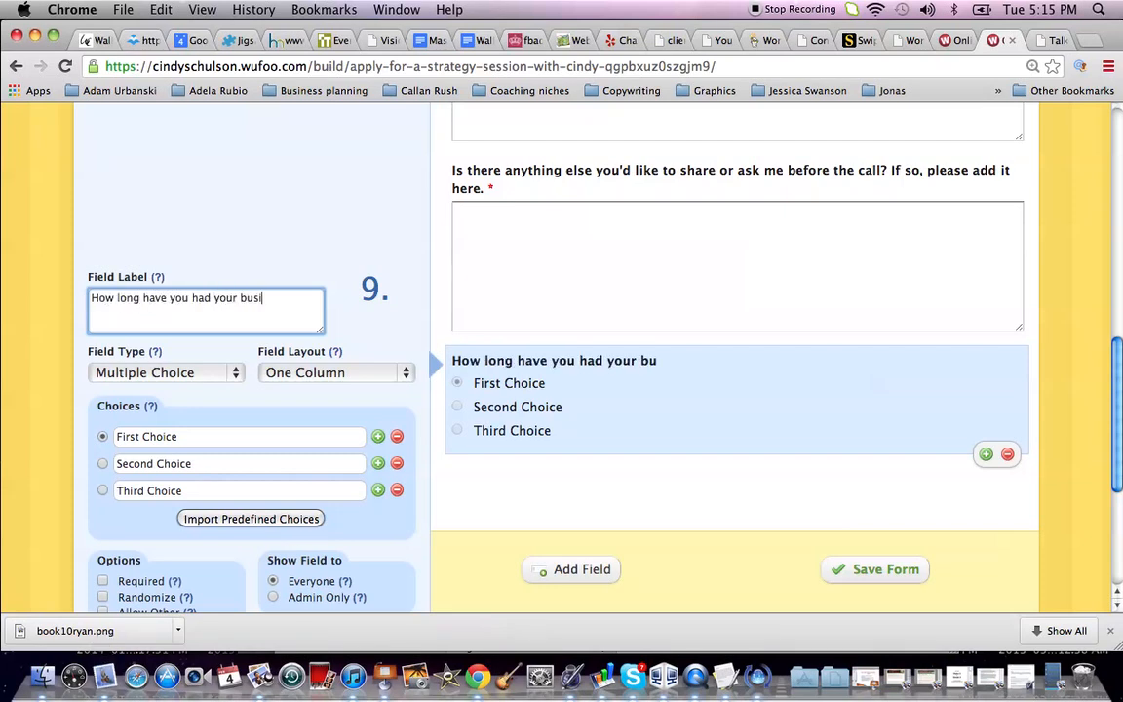
type("ness?")
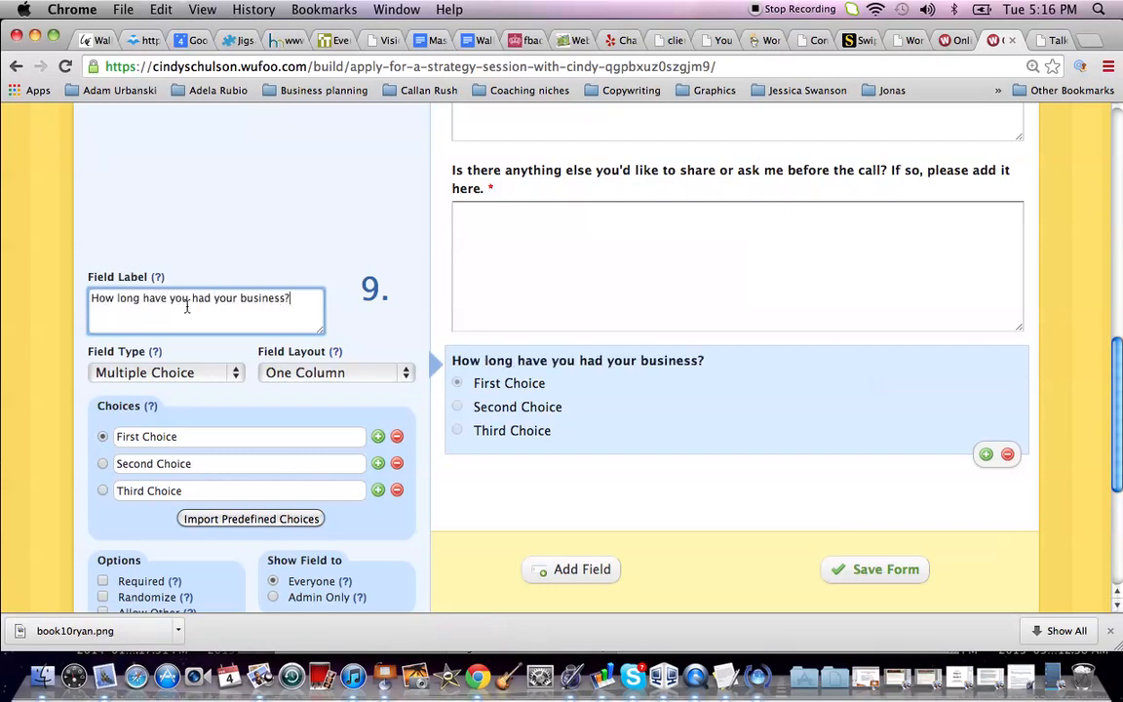
- Set the question's choices to "Less than a year", "1 to 3 years" and "More than 3 years", and make it required
left_click(182, 437)
type("Les")
key("BackSpace")
type("ess than a year")
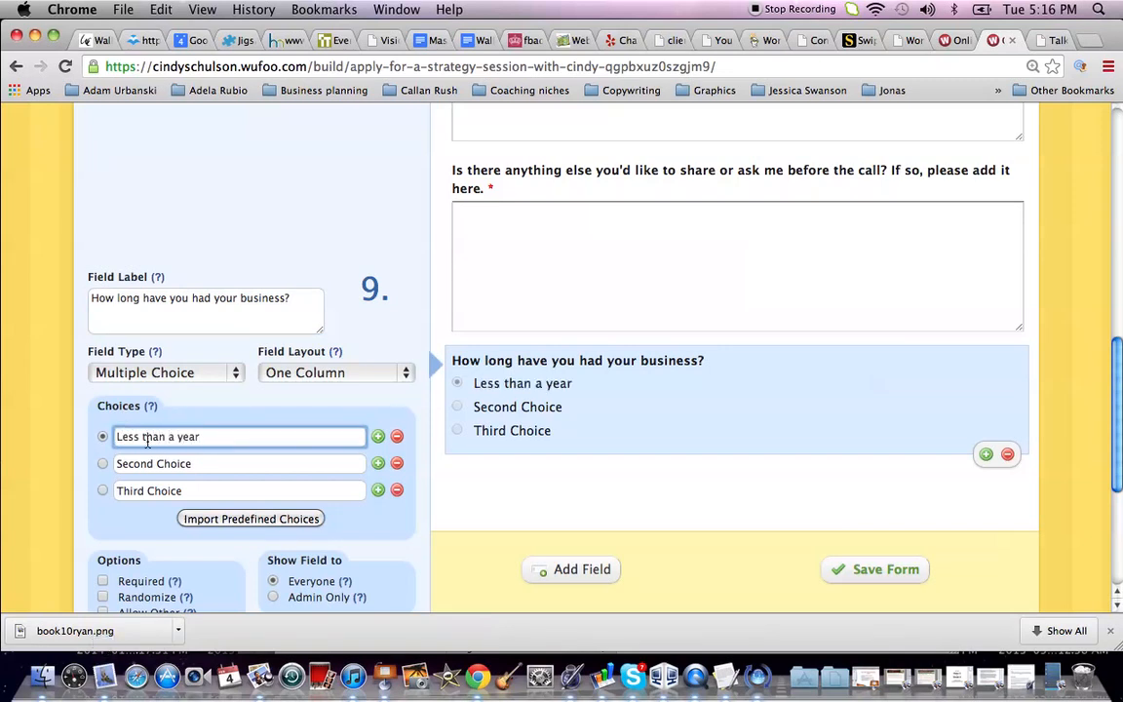
left_click_drag(193, 466, 104, 471)
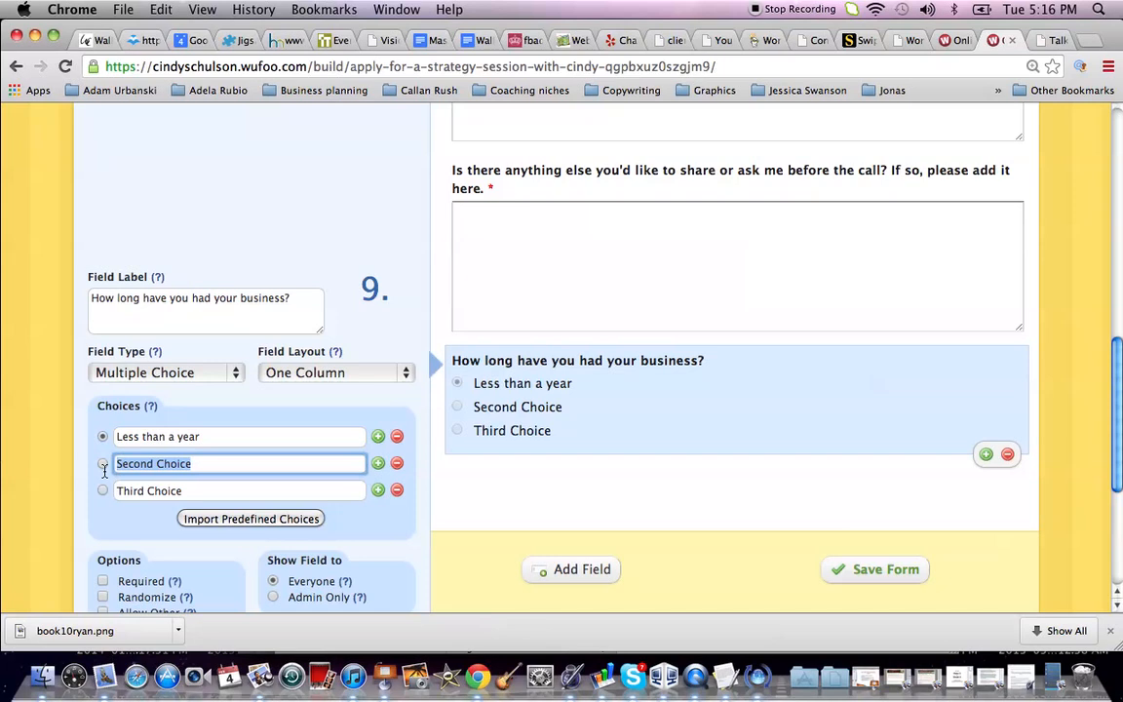
type("1 to 3 years")
left_click_drag(187, 490, 102, 490)
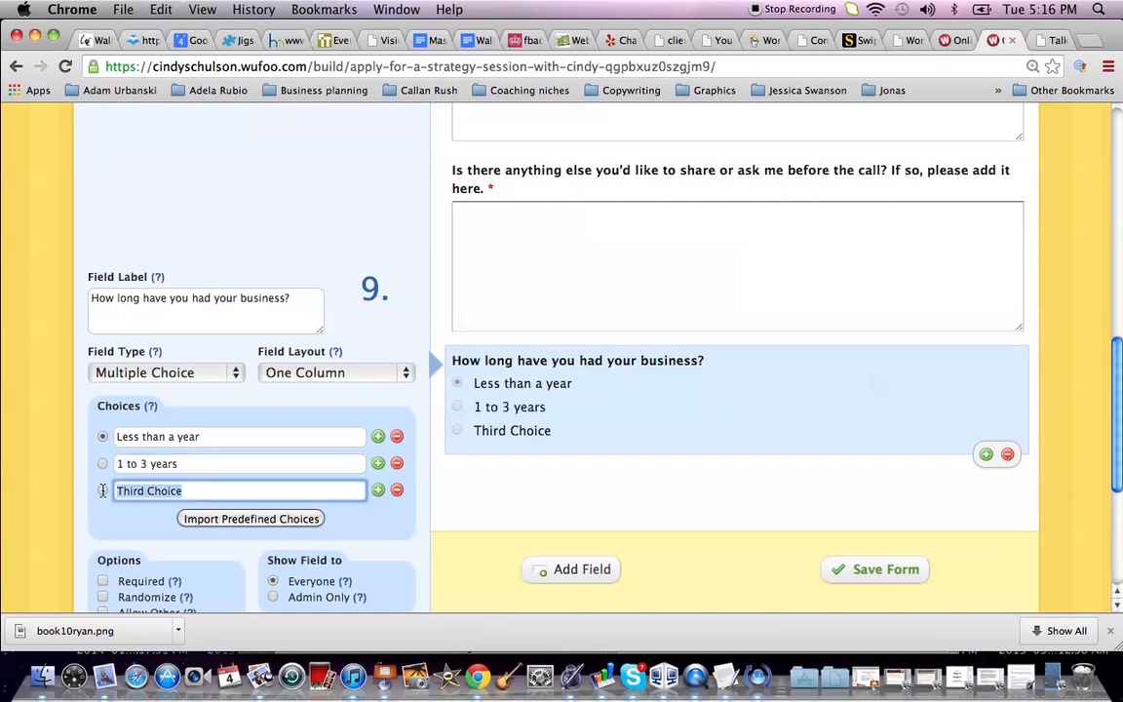
type("More than 3 years")
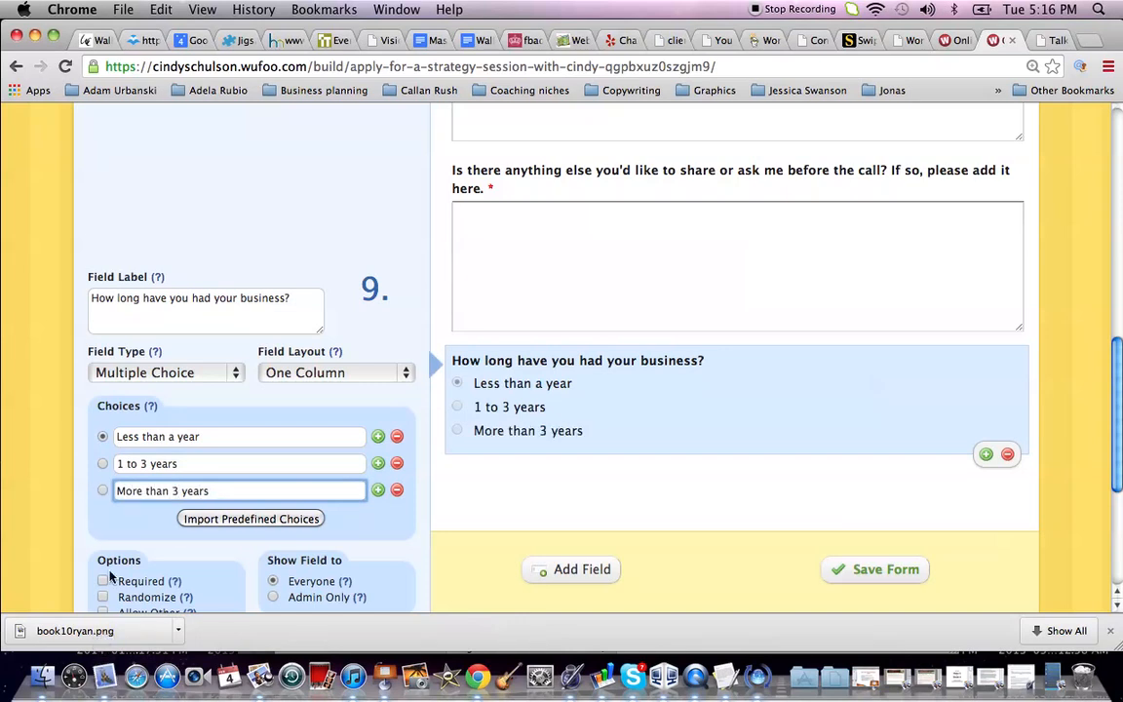
left_click(104, 581)
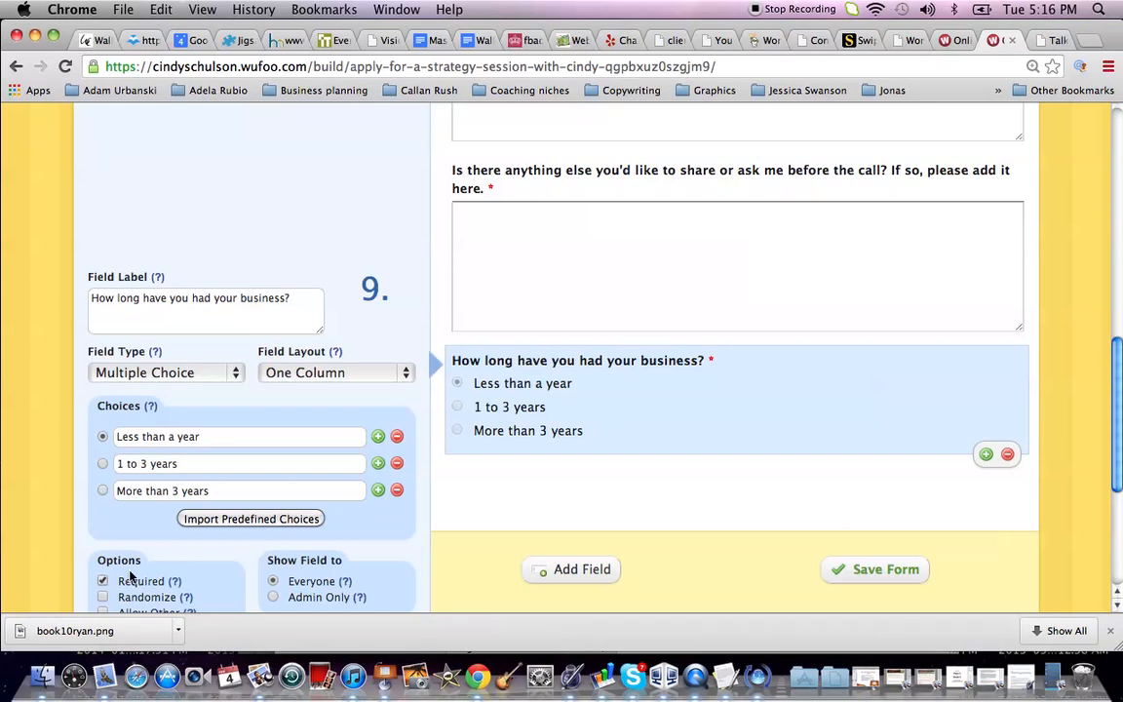
- Move the "How long have you had your business?" question between the Phone Number and Website fields
left_click(601, 584)
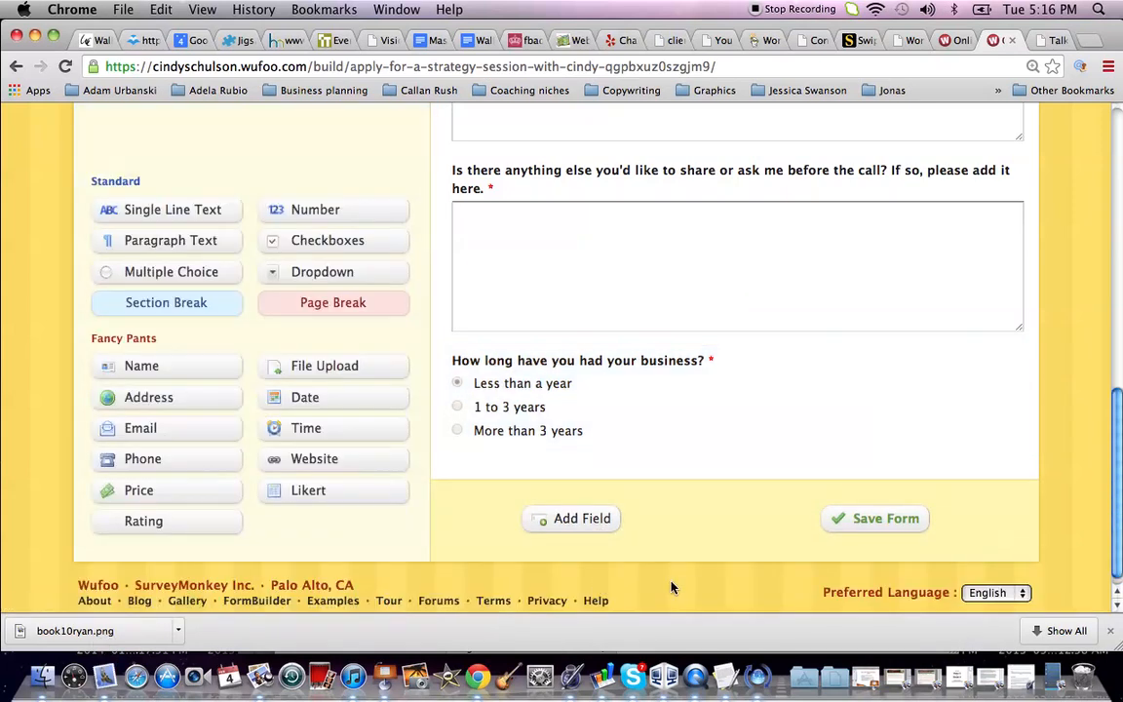
left_click_drag(727, 424, 771, 226)
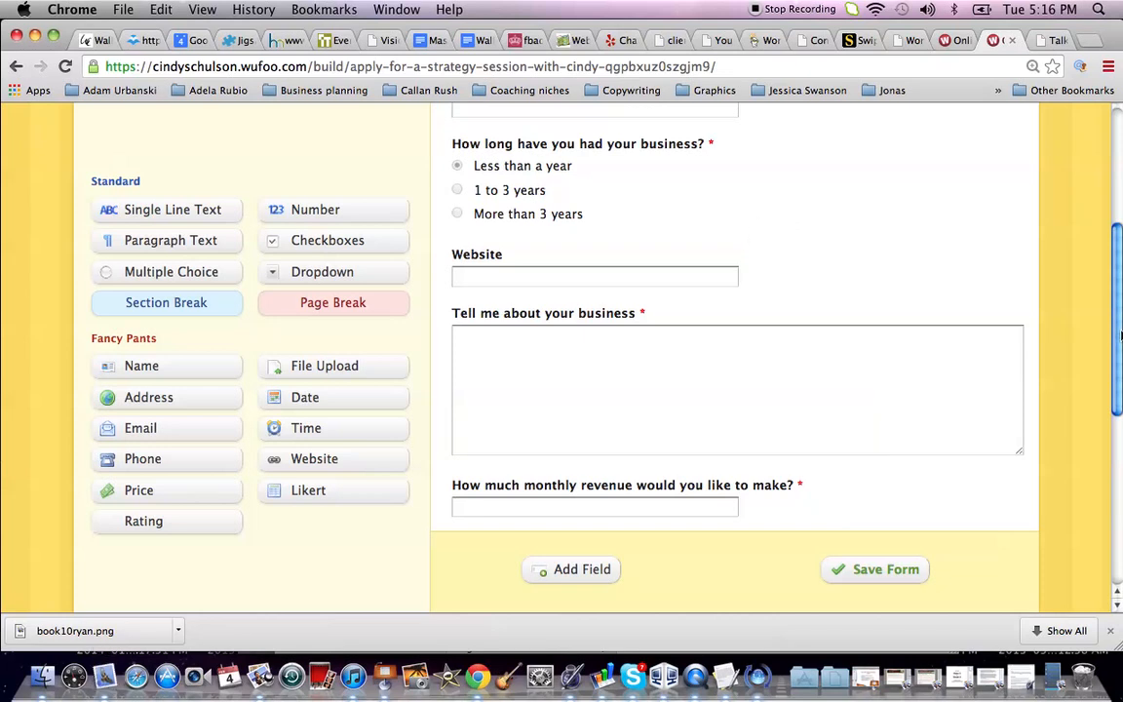
scroll(1119, 335, "up", 2)
scroll(974, 438, "down", 5)
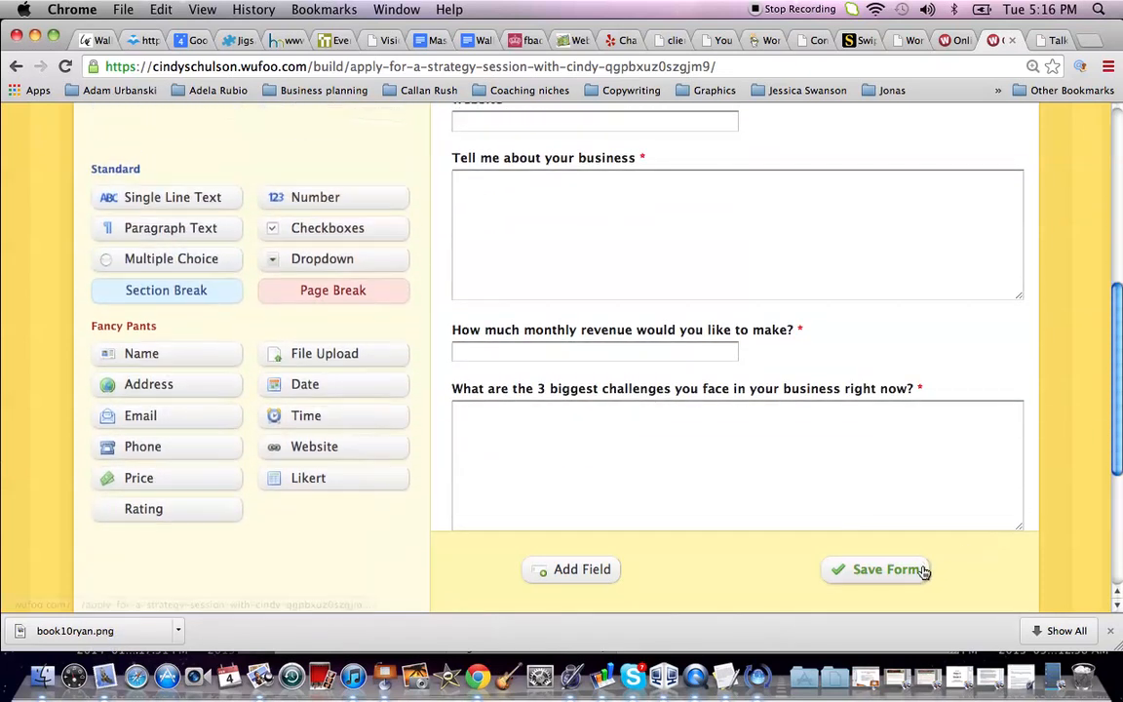
- Save the form and open its email notification settings
left_click(896, 571)
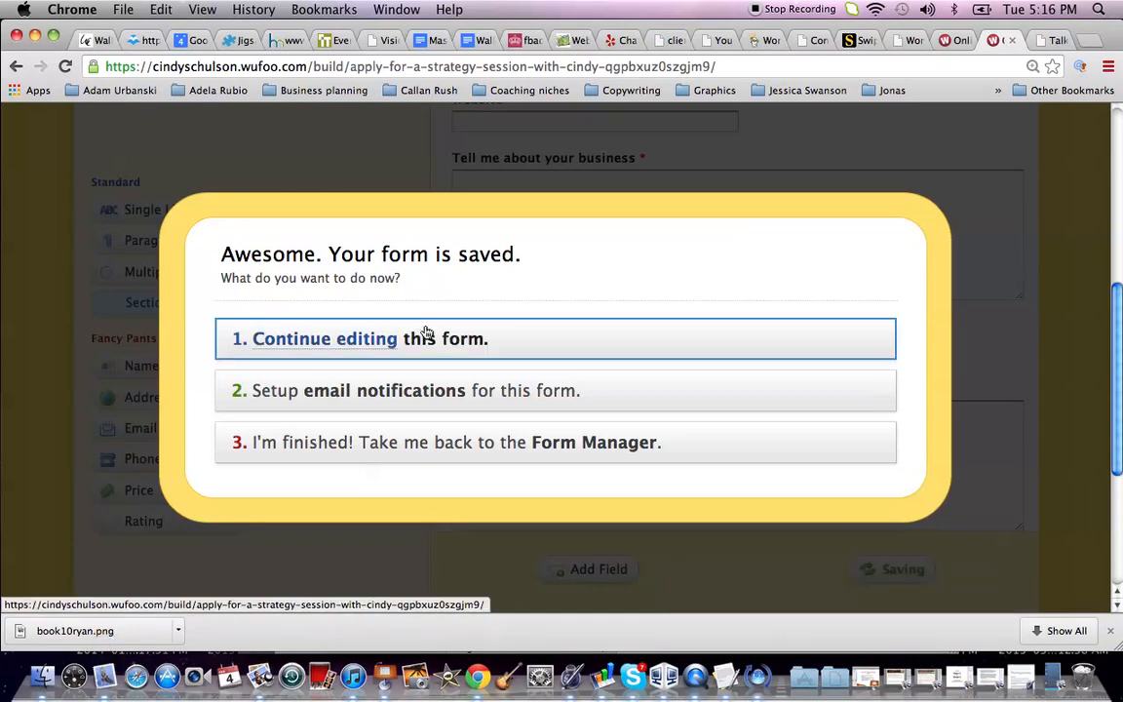
left_click(410, 387)
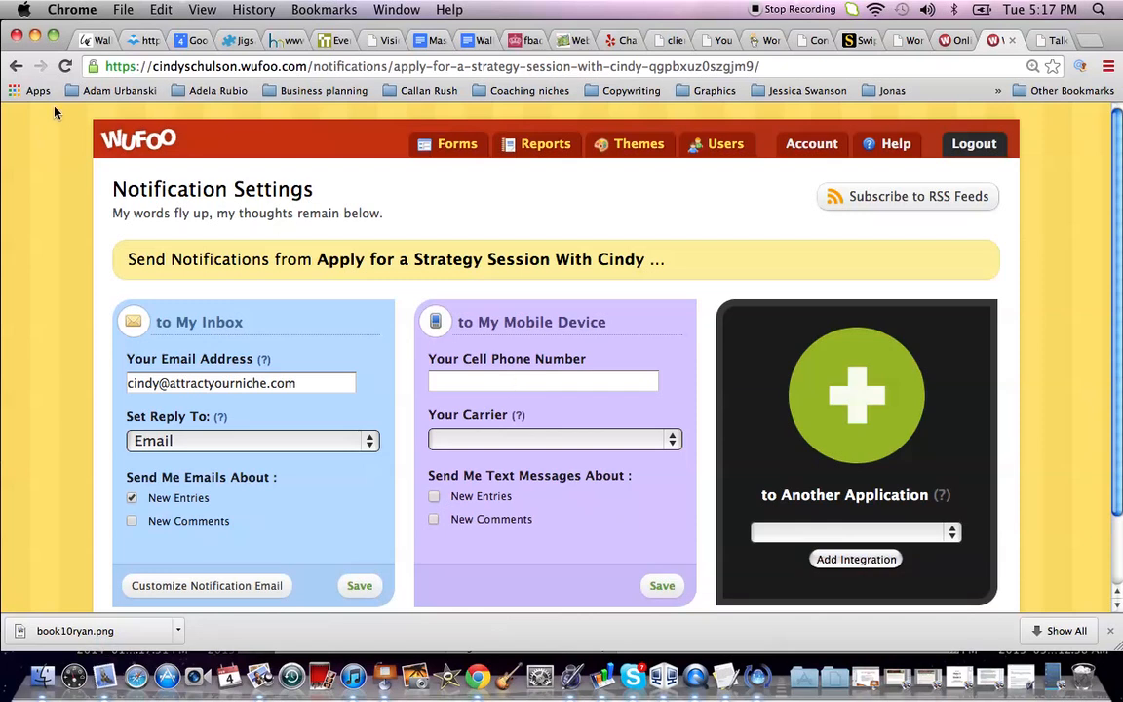
- Return to the form builder and review the form's confirmation options and the full thank-you text shown after submission
left_click(16, 67)
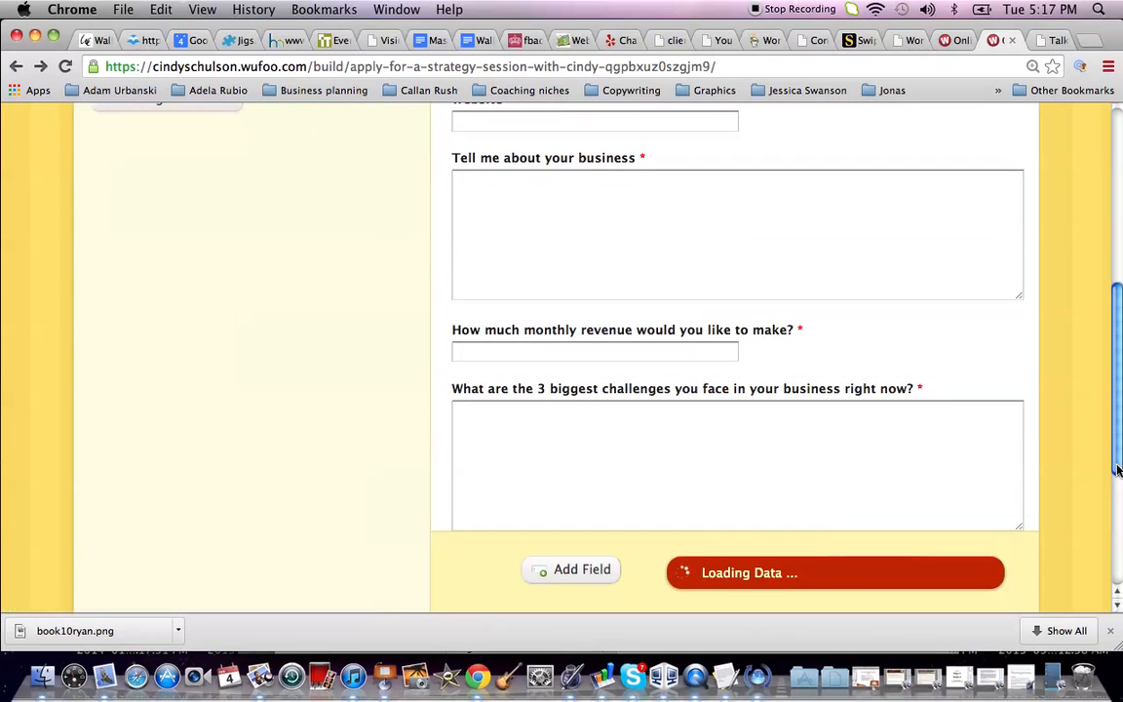
left_click_drag(1118, 473, 1111, 290)
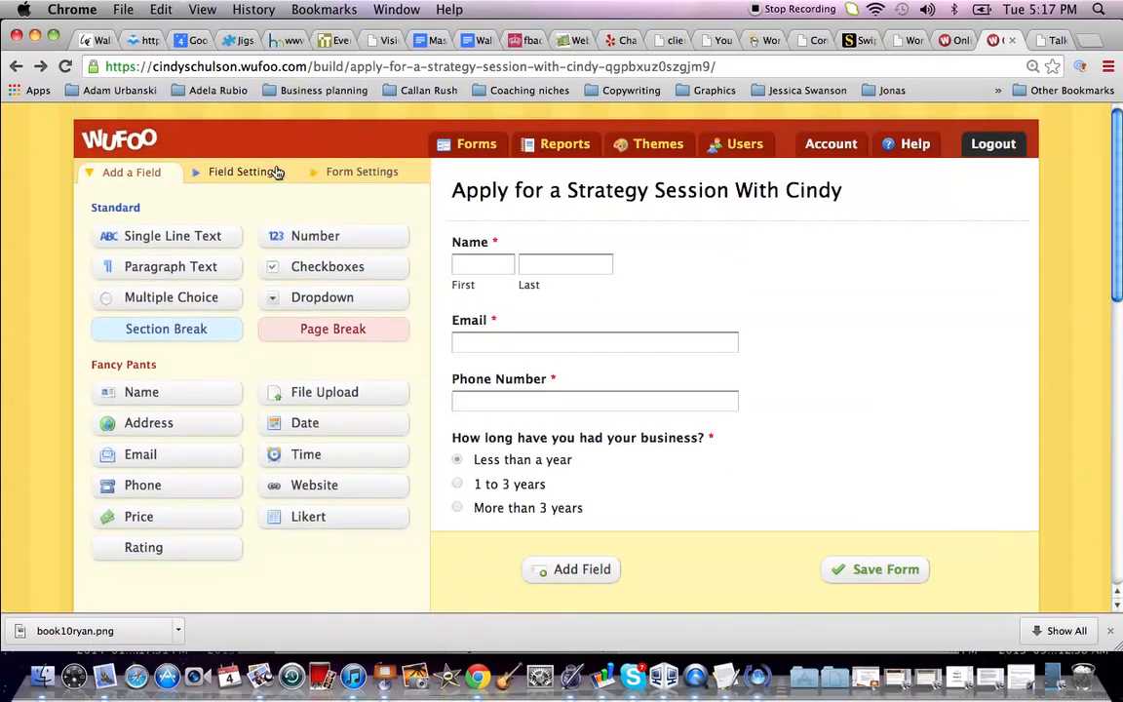
left_click(359, 171)
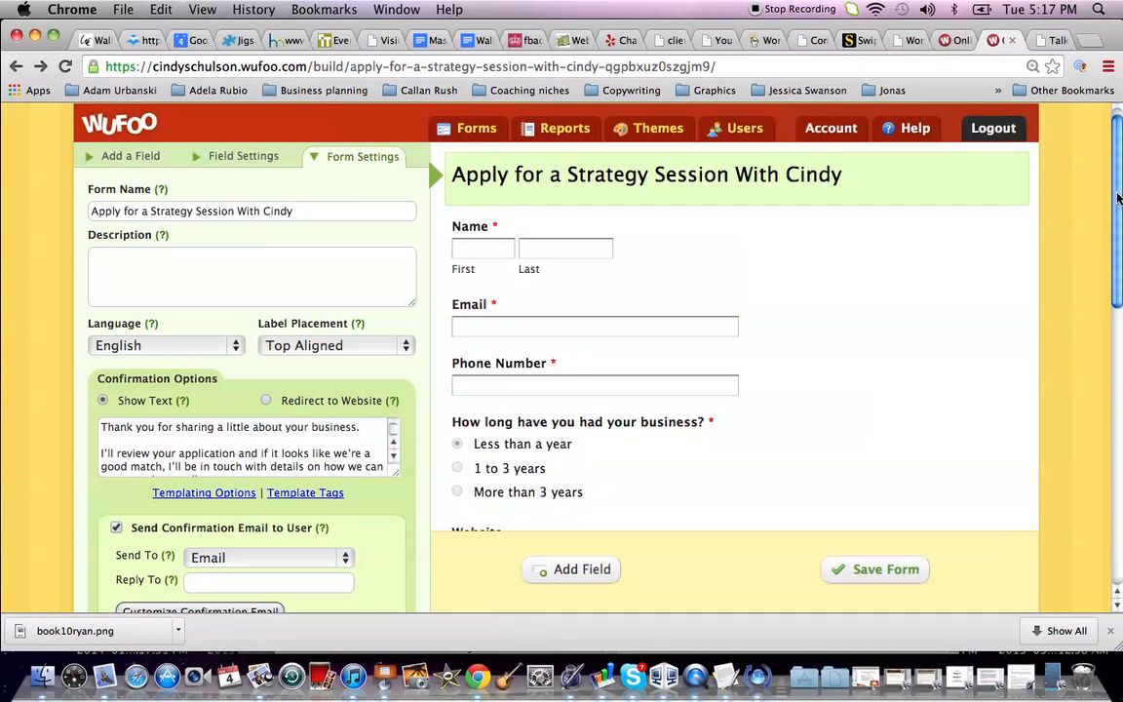
scroll(1118, 201, "down", 1)
scroll(1119, 201, "down", 5)
scroll(168, 212, "down", 1)
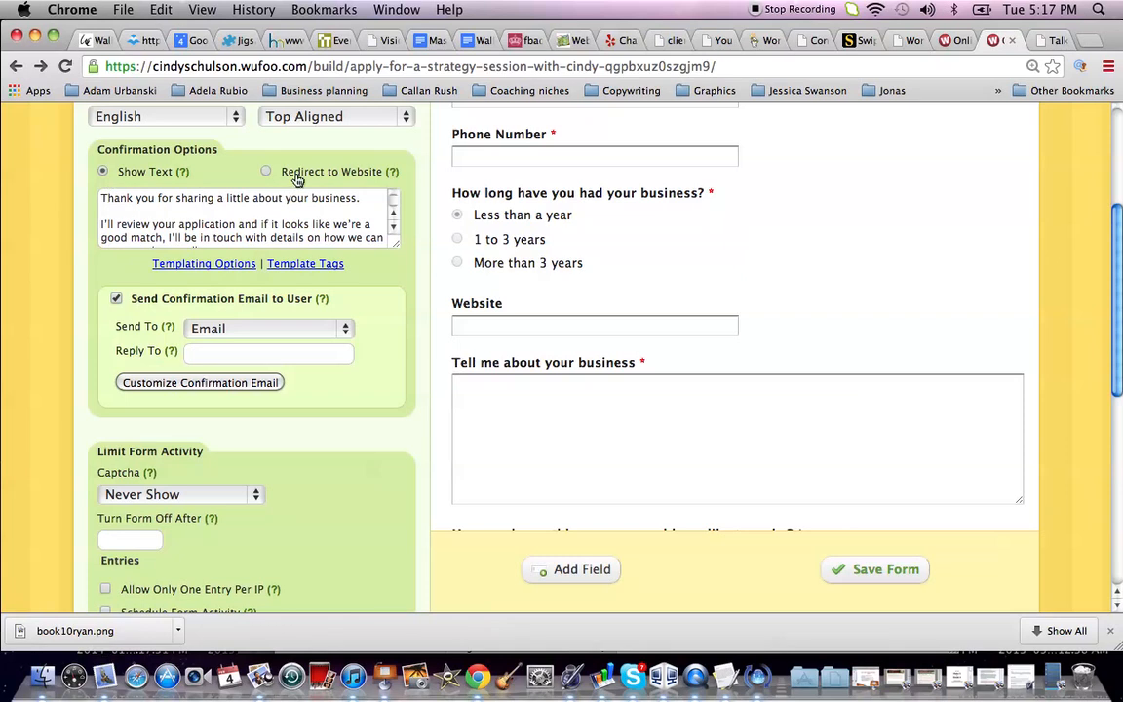
left_click(99, 197)
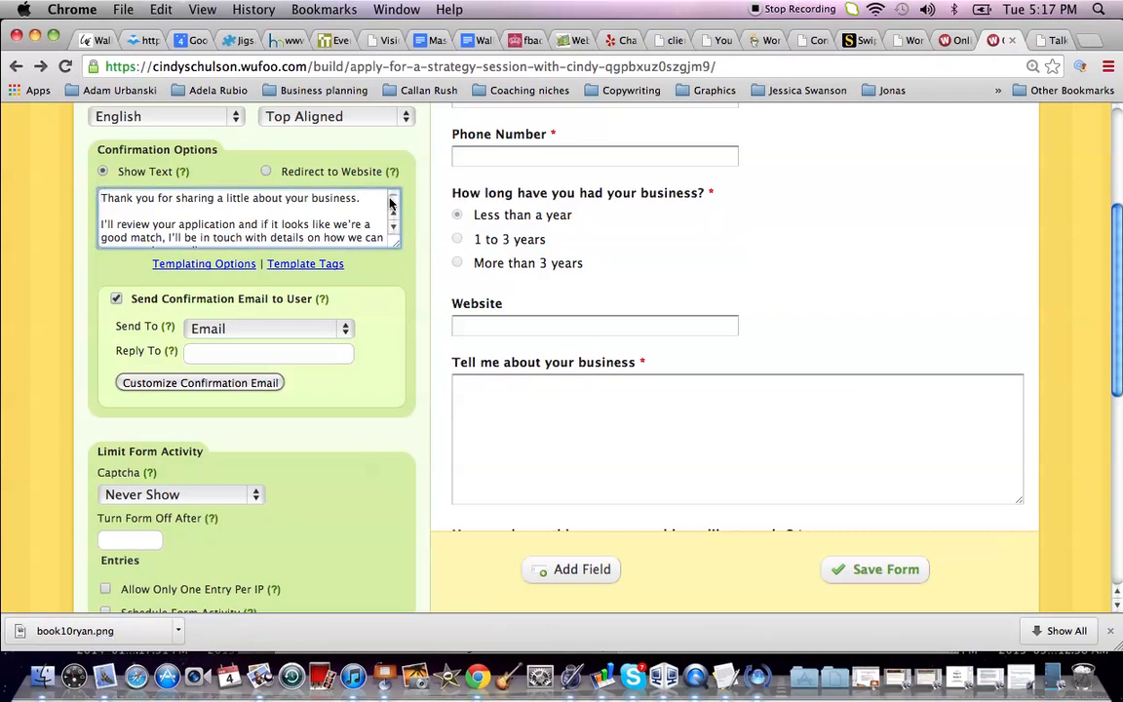
scroll(390, 203, "down", 3)
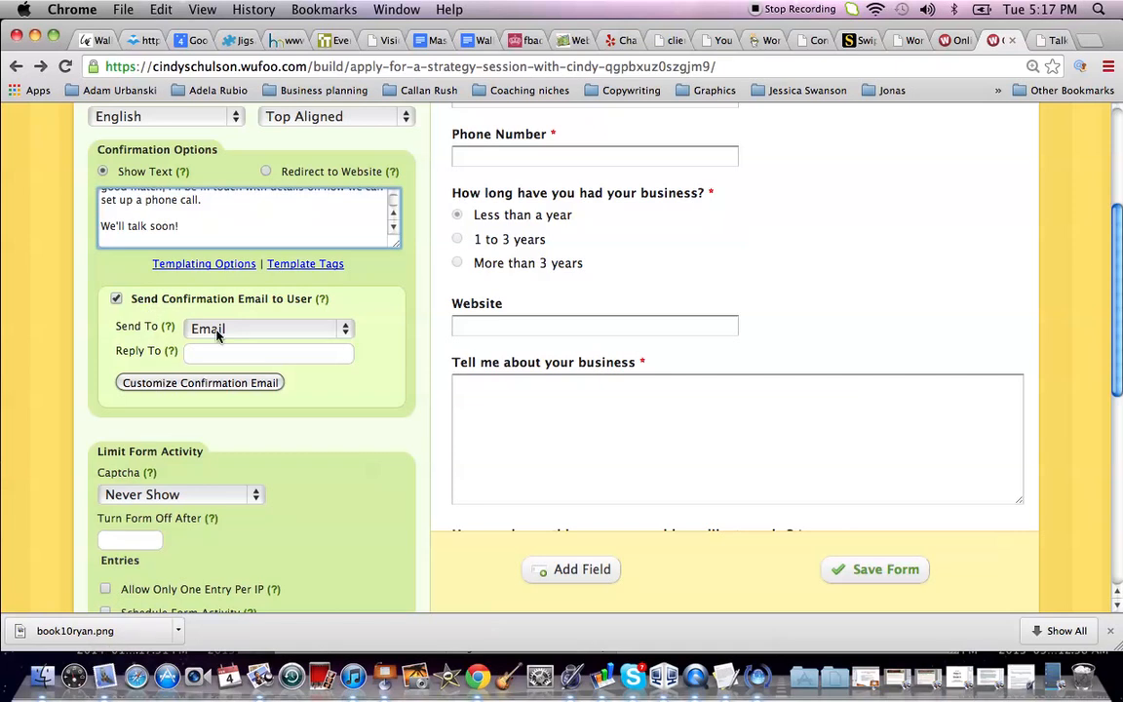
- Examine the customized confirmation email message sent to applicants, and close it
left_click(187, 385)
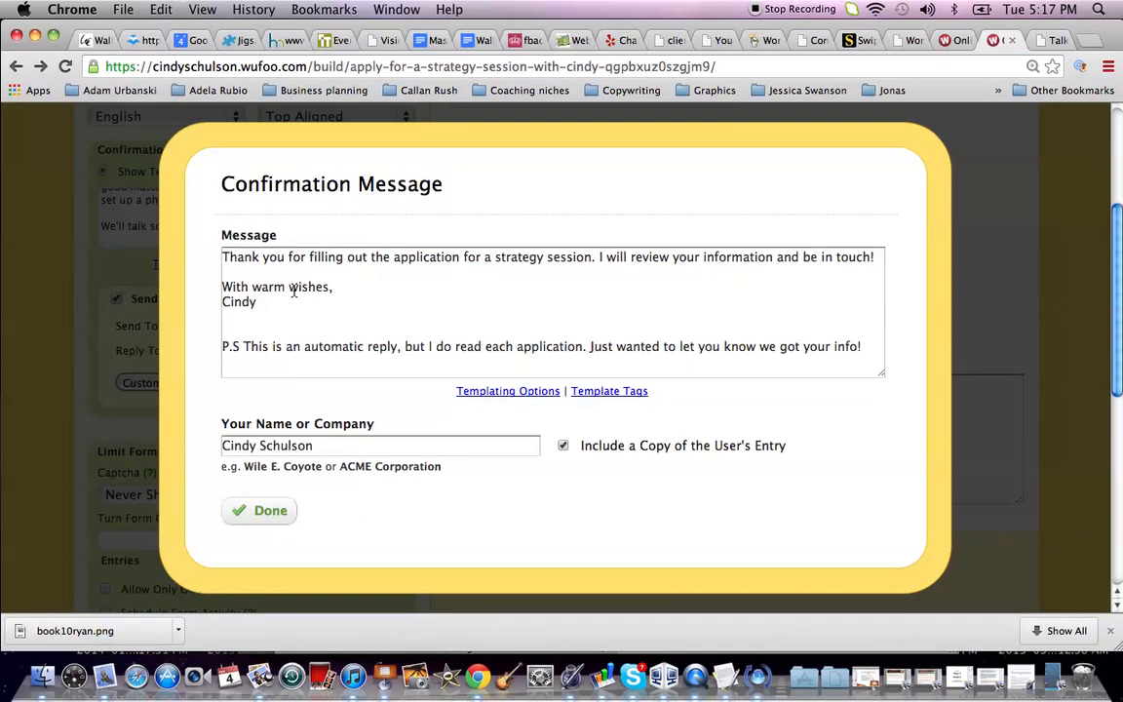
left_click(259, 511)
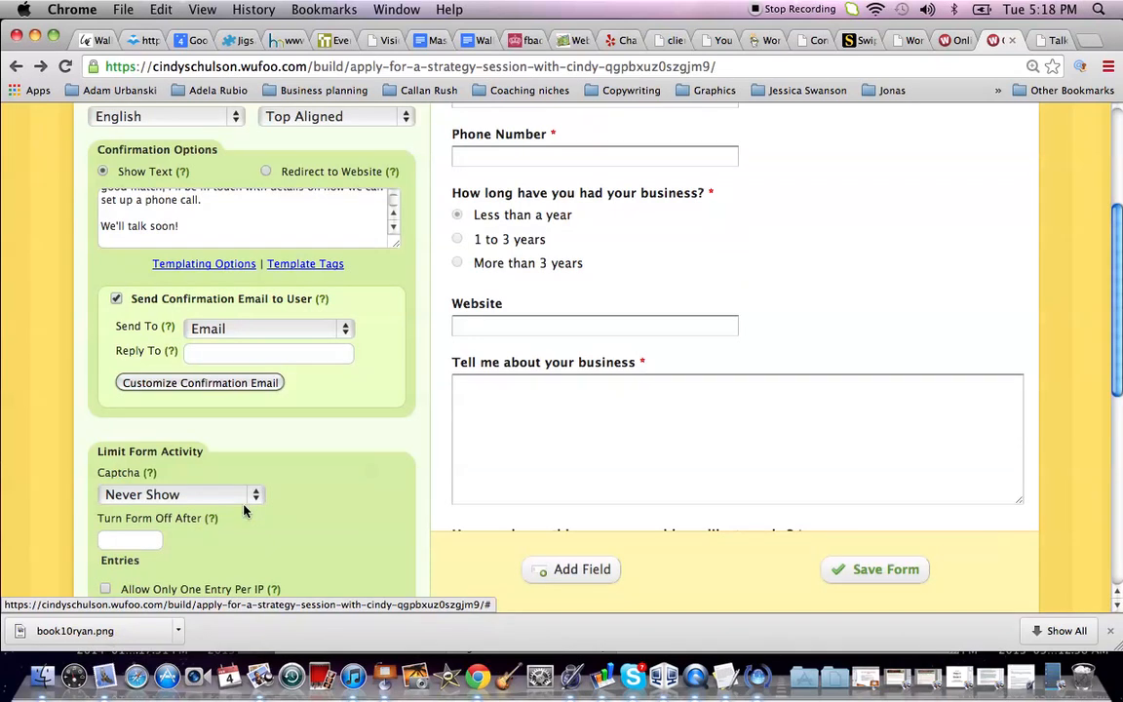
left_click_drag(1121, 375, 1121, 183)
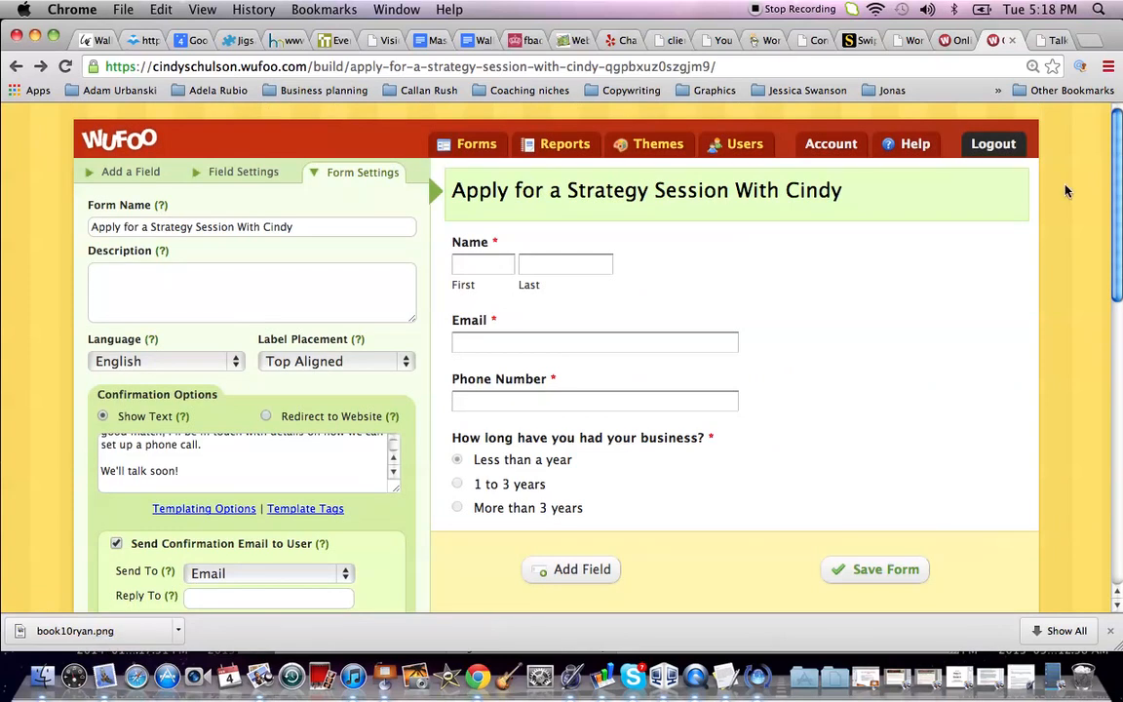
- Leave the form builder without saving and view the link and embed code options for the first strategy session form in the Form Manager
left_click(469, 154)
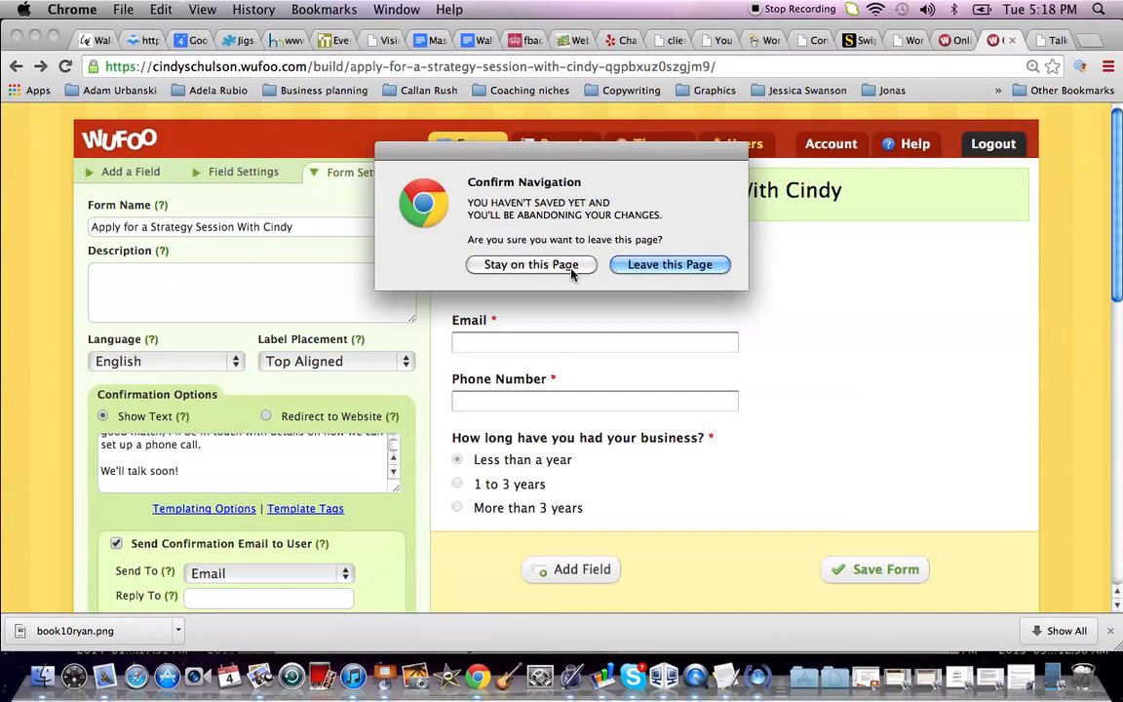
left_click(623, 268)
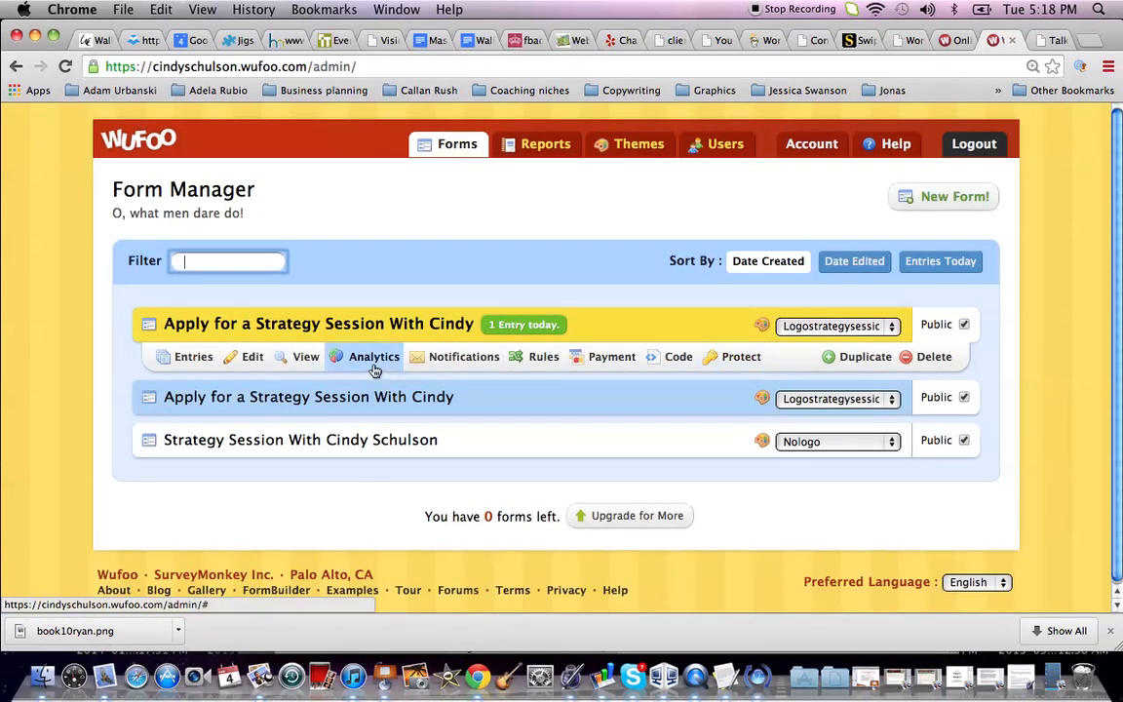
left_click(662, 360)
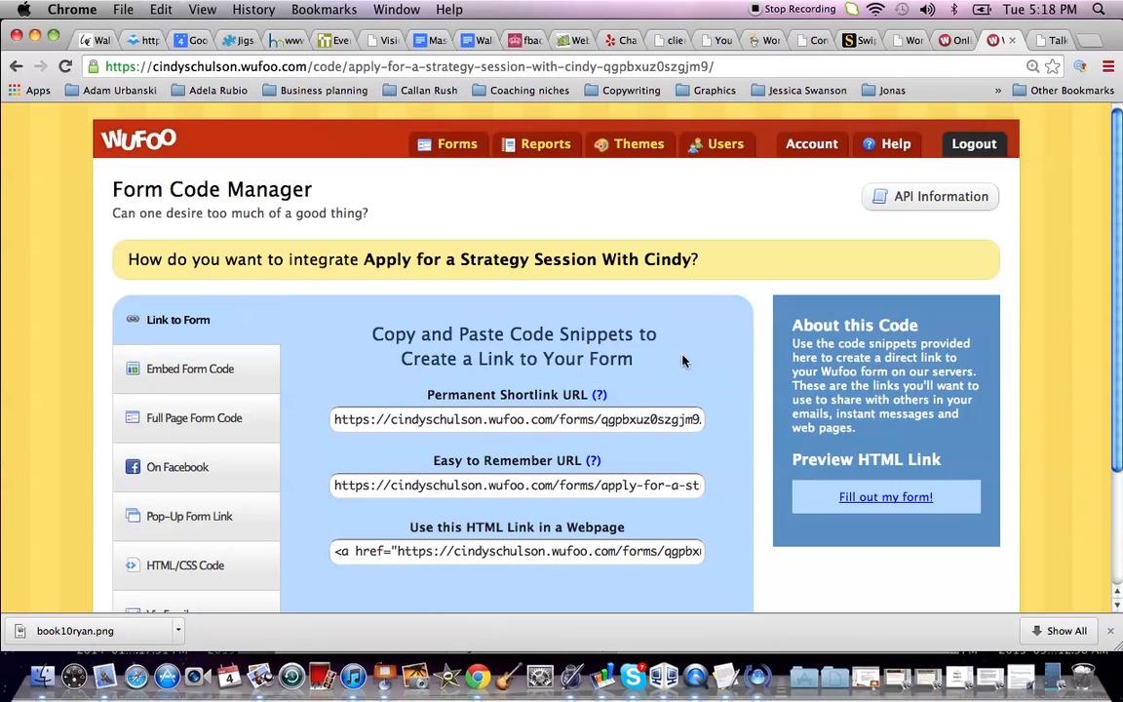
left_click_drag(1120, 182, 1120, 255)
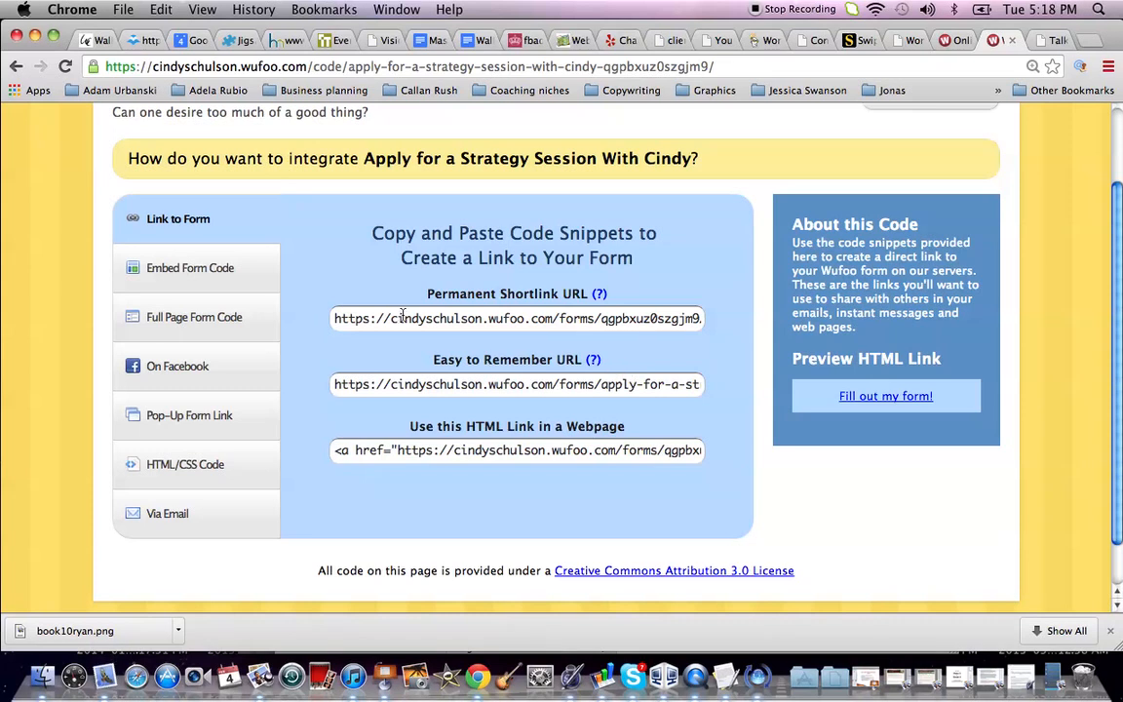
- Display the form's embed code and select the entire JavaScript version of the snippet
left_click(199, 277)
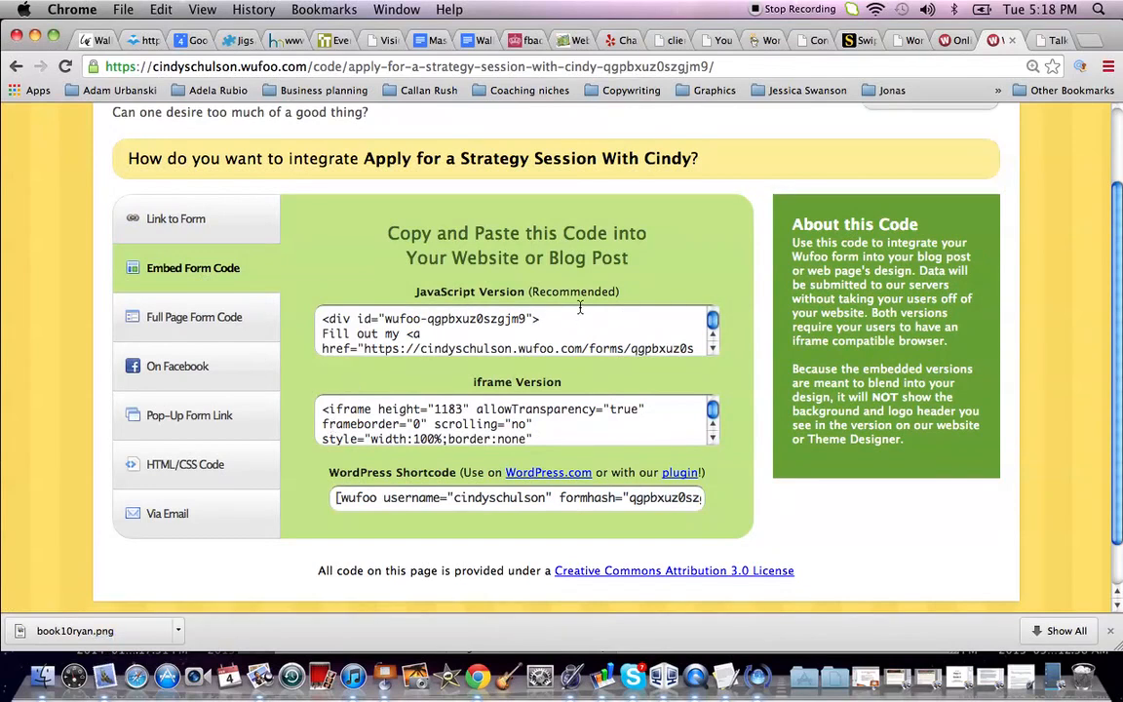
left_click_drag(323, 319, 331, 406)
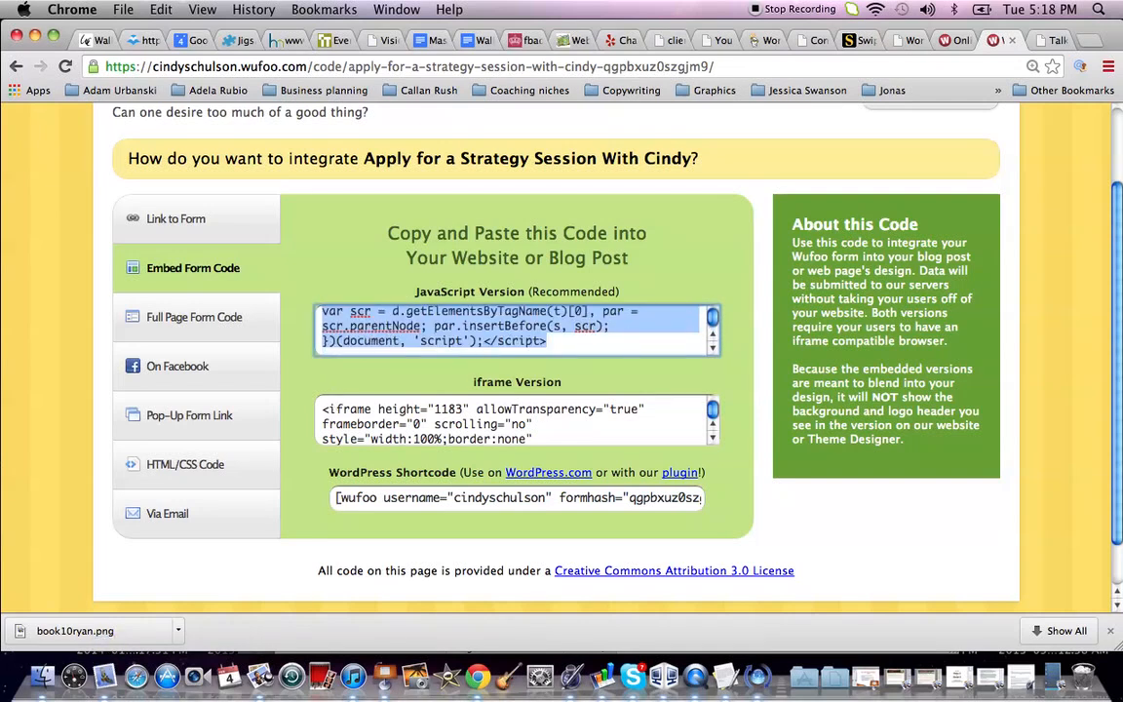
- Examine the embedded application form and the top of the Strategy Session page on the website, checking back against the Wufoo embed code
left_click(1055, 43)
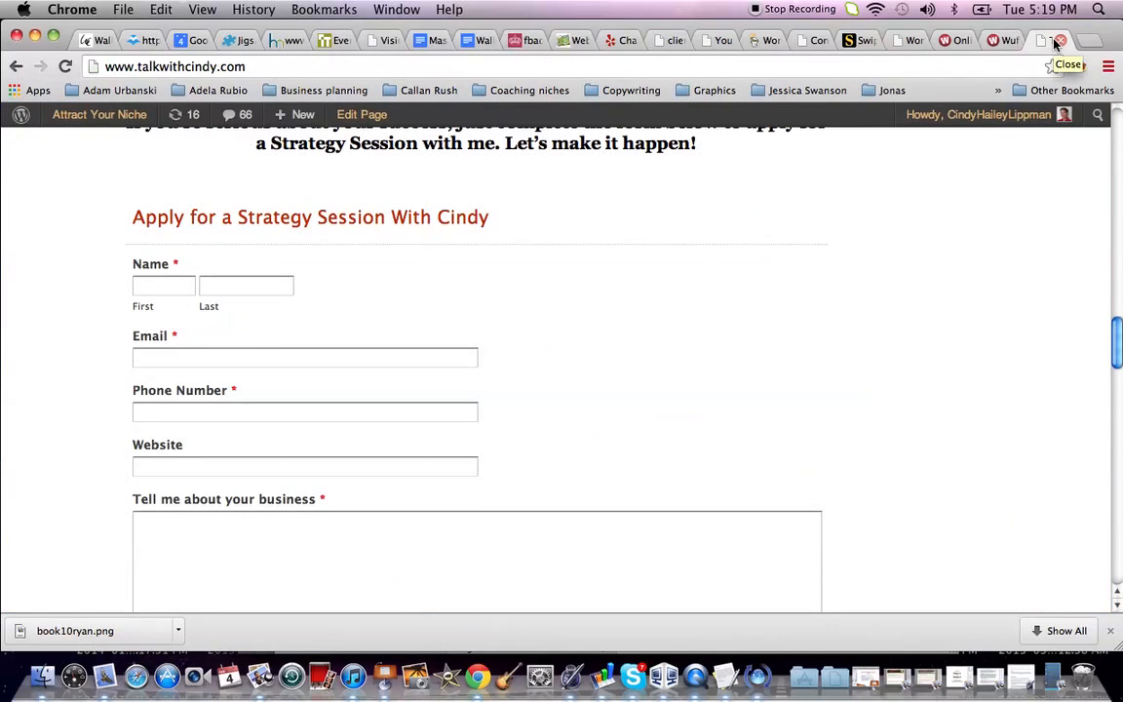
left_click_drag(1121, 297, 1121, 95)
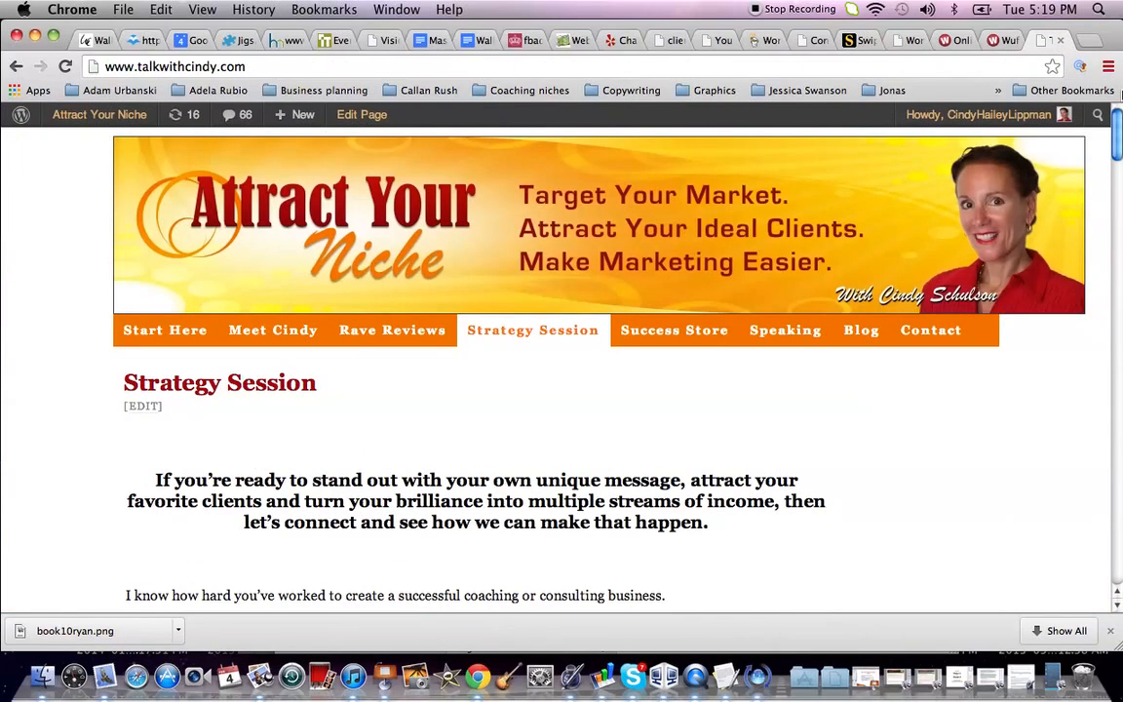
left_click(999, 41)
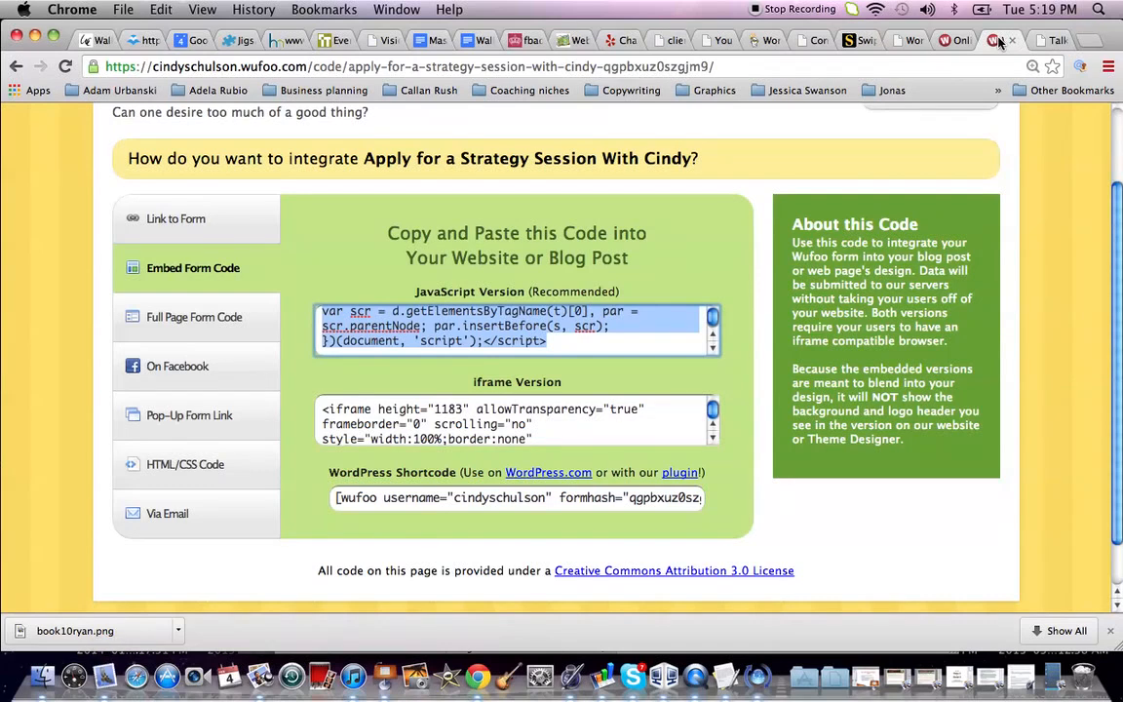
left_click(1051, 41)
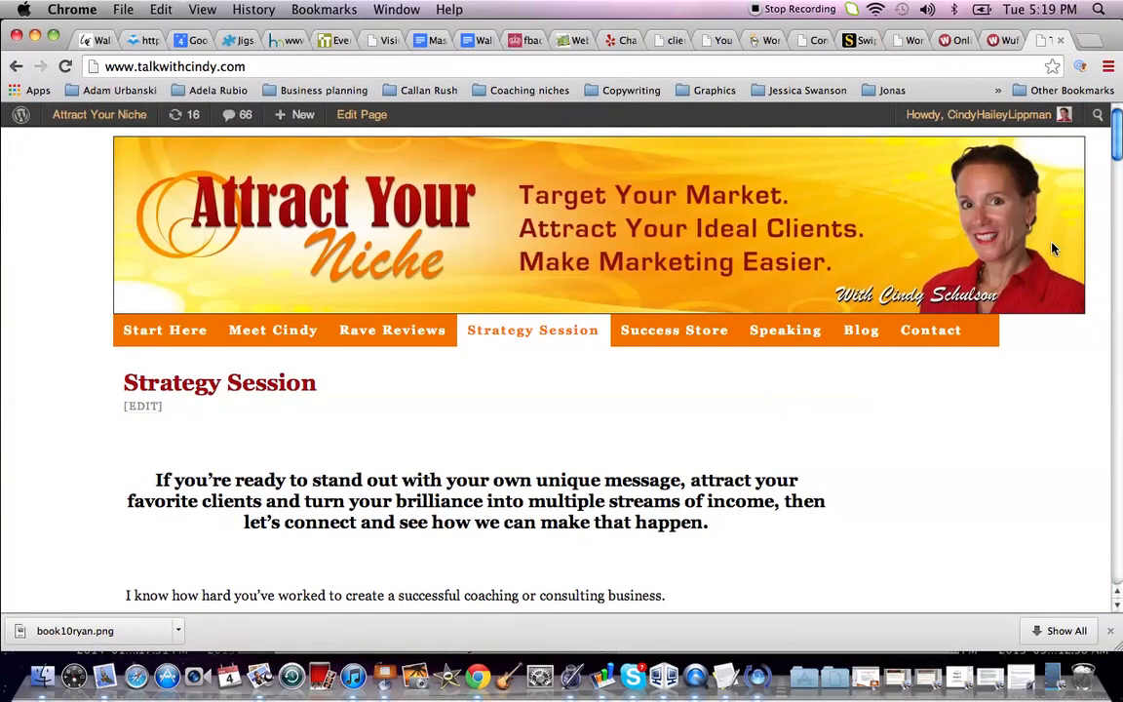